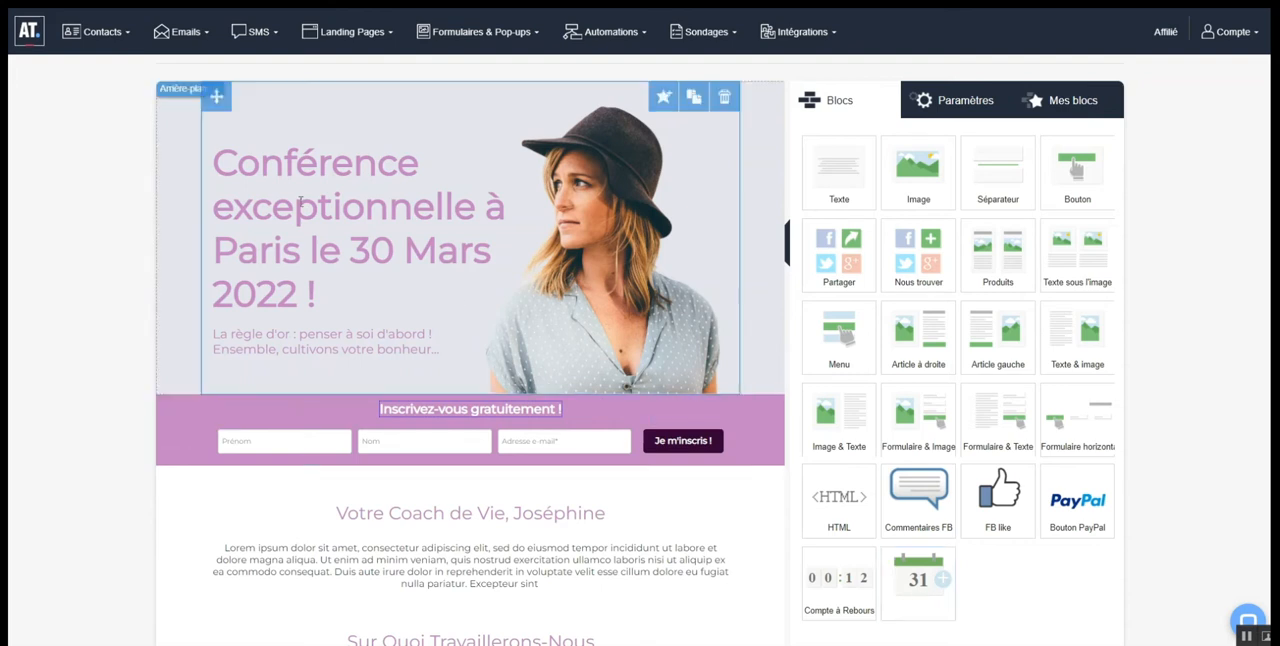
Add a Compte à Rebours block above the conference headline and set its date to 30/03/2022
mouse_move(162, 34)
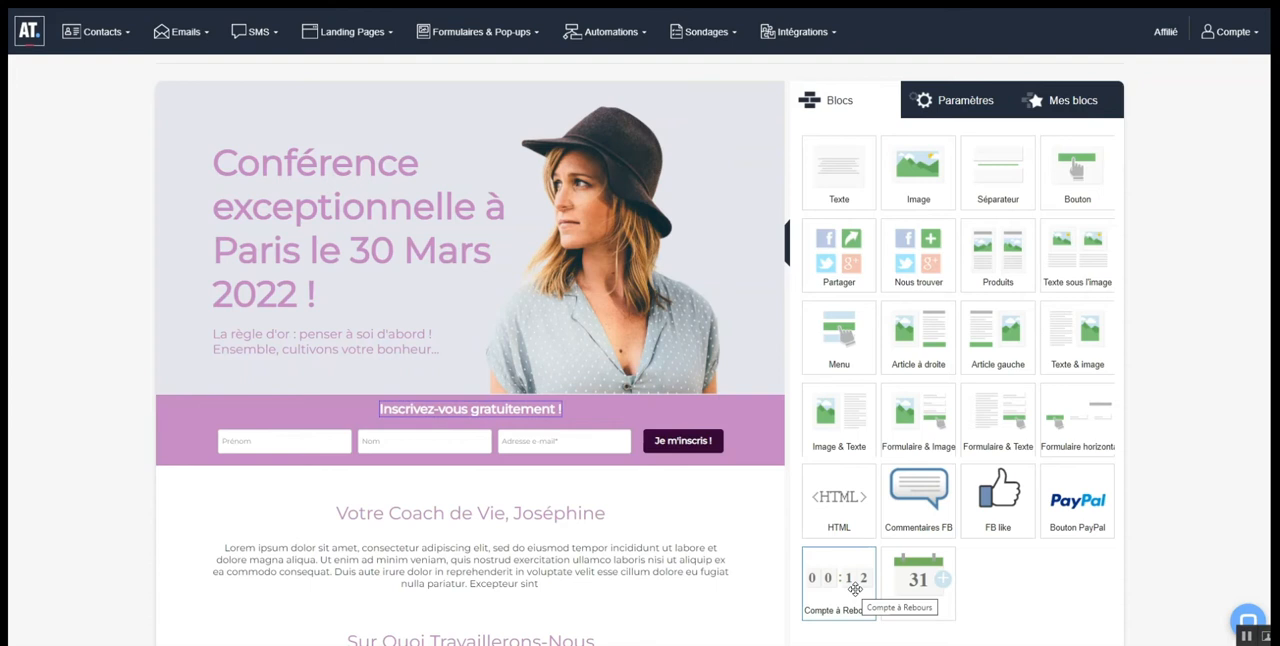
drag(855, 589, 513, 184)
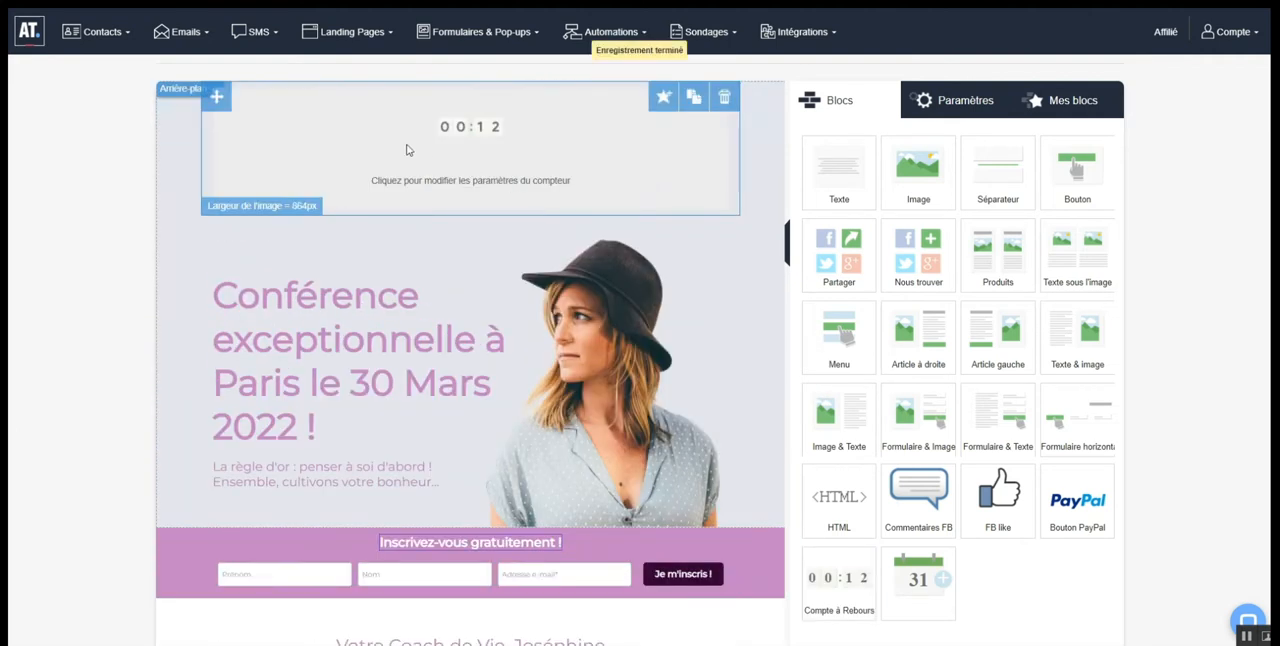
click(440, 143)
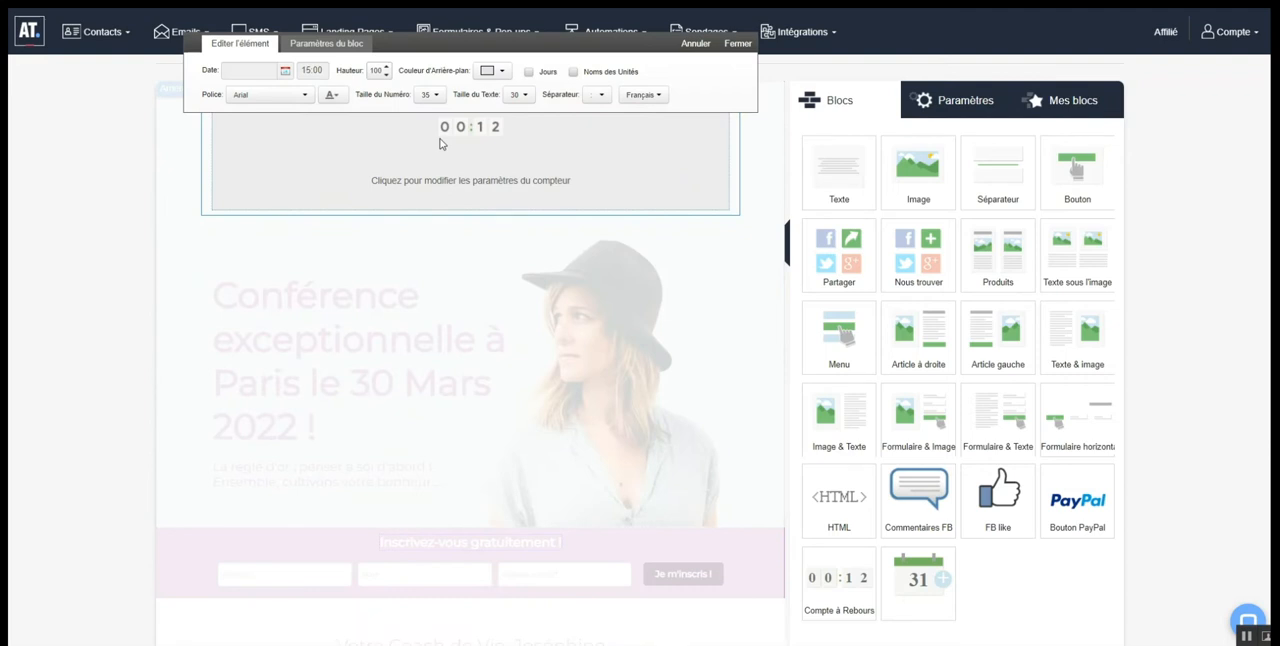
click(285, 71)
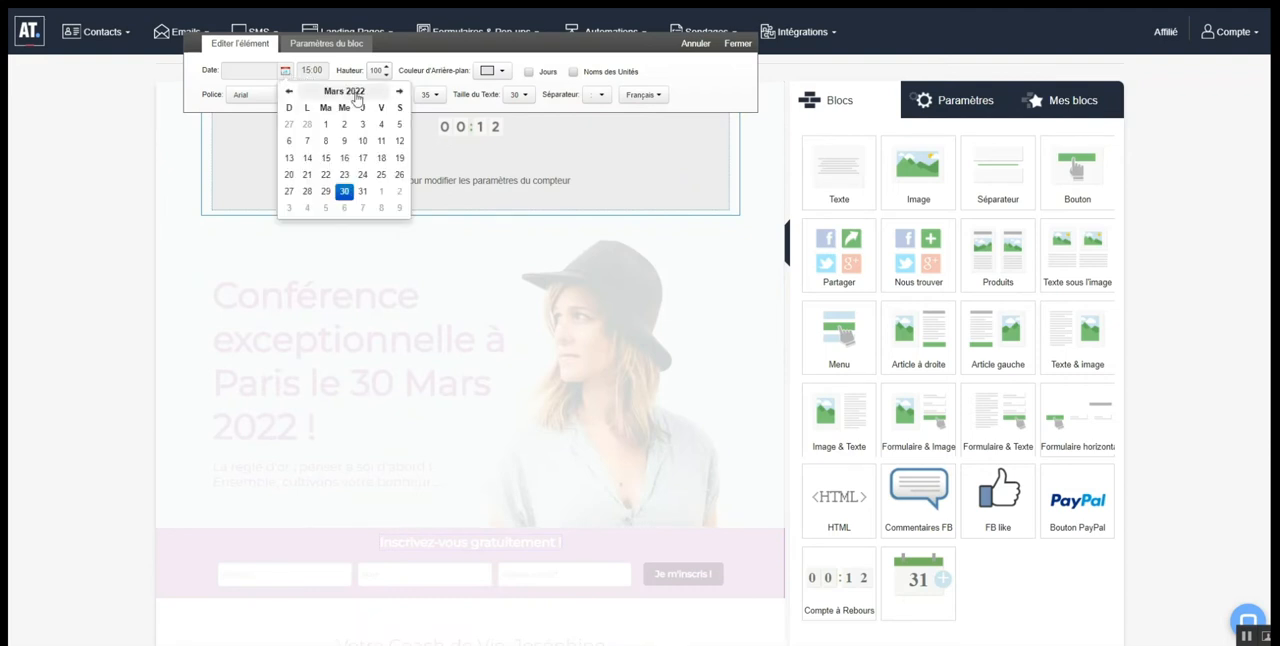
click(345, 193)
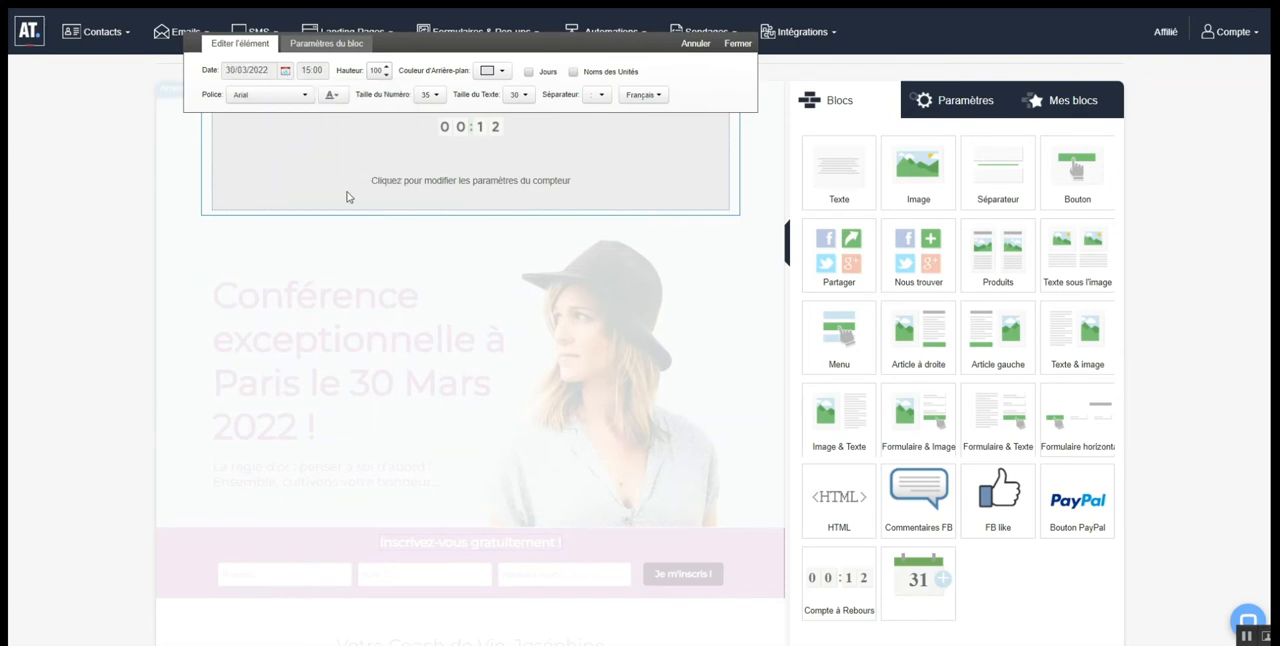
click(316, 77)
Set the countdown's background colour to the light grey-blue #e3e3eb
click(492, 72)
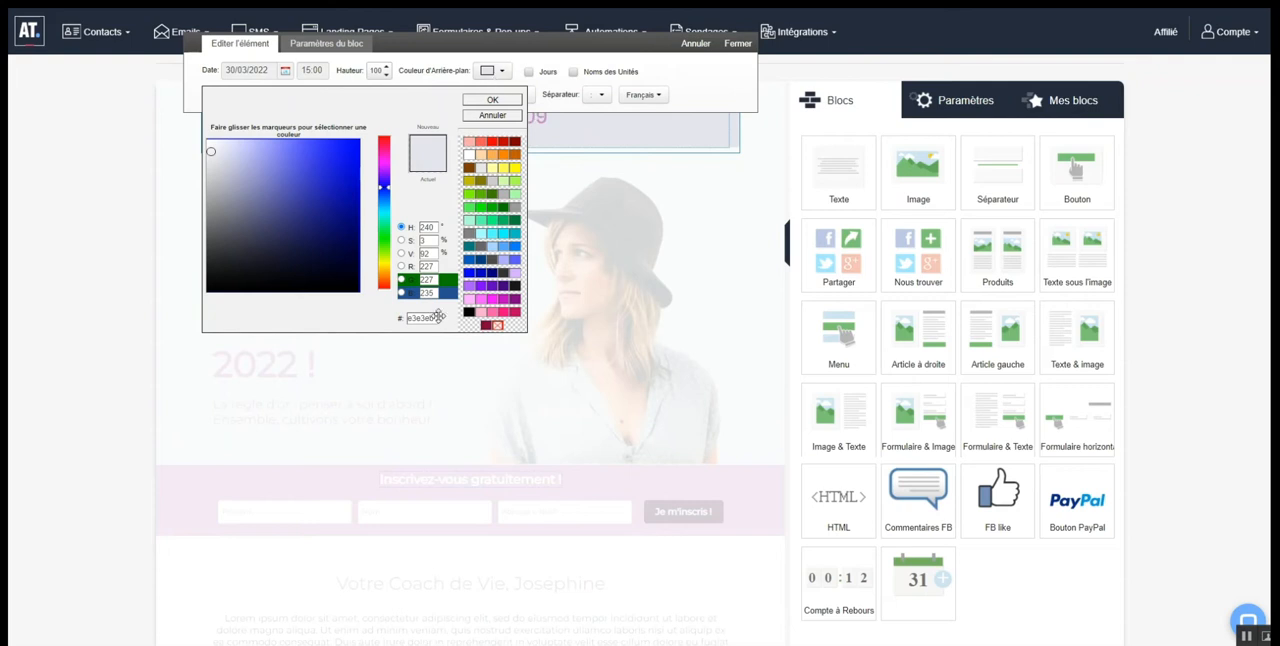
drag(438, 317, 400, 317)
text(e3e3eb)
click(505, 102)
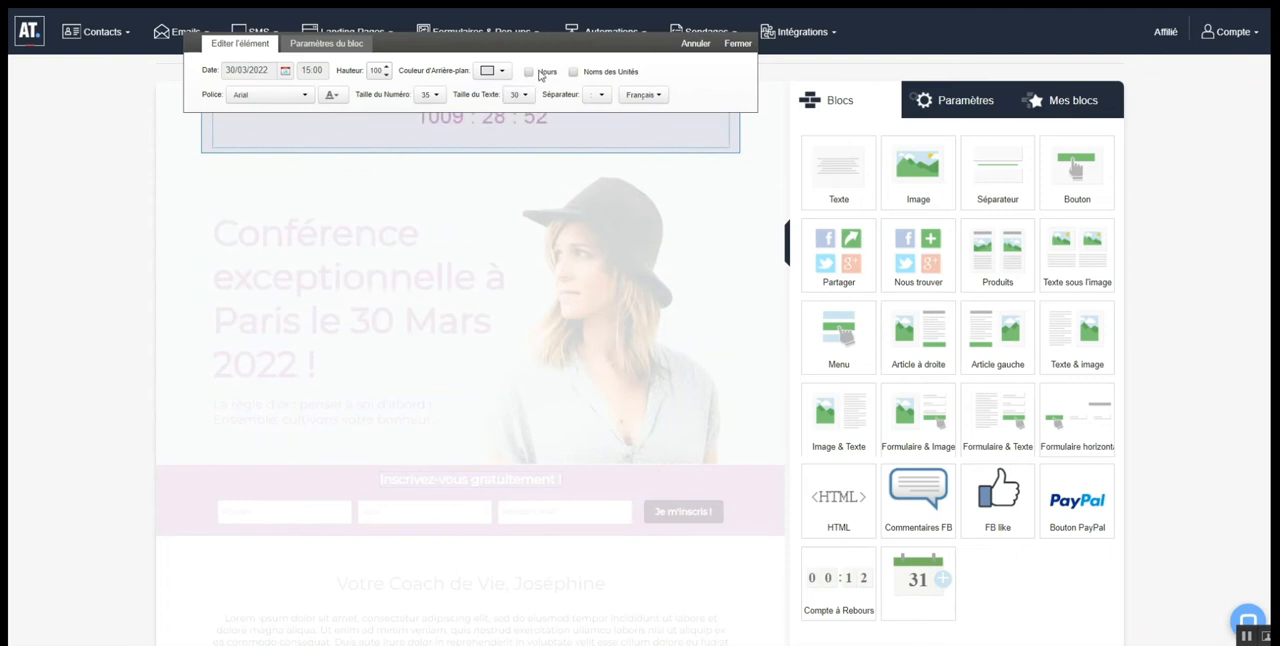
Turn on the days display for the countdown, leave the unit names off, and close its settings
click(529, 73)
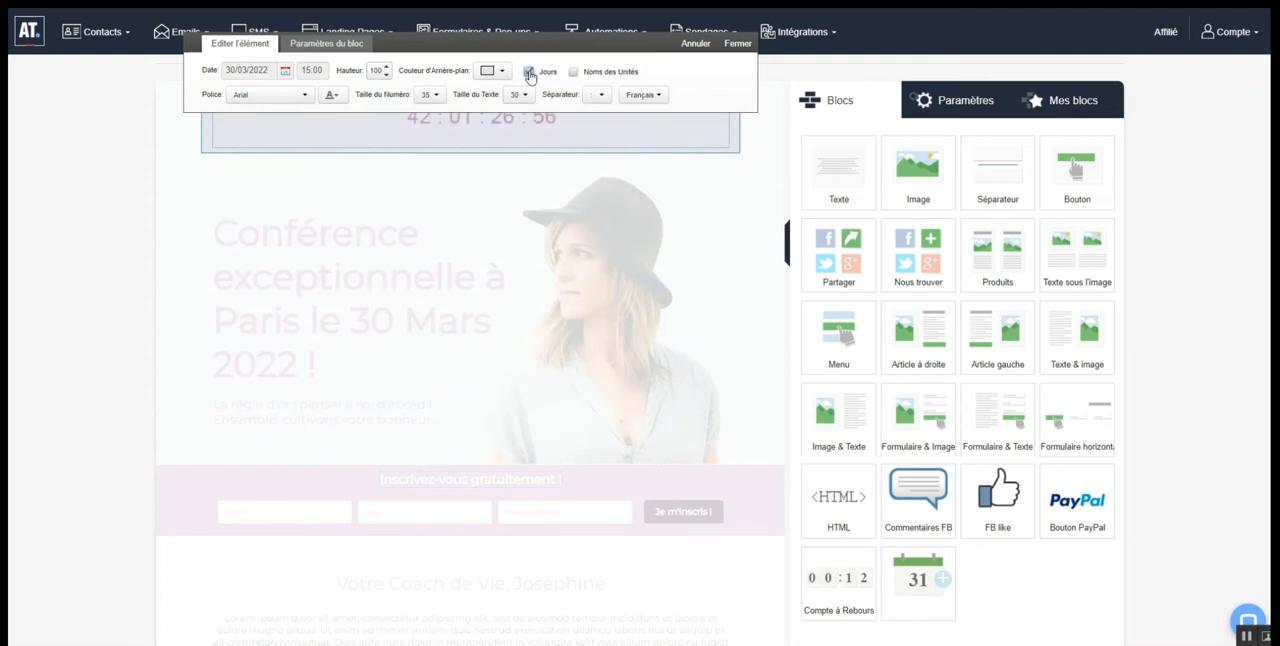
click(573, 72)
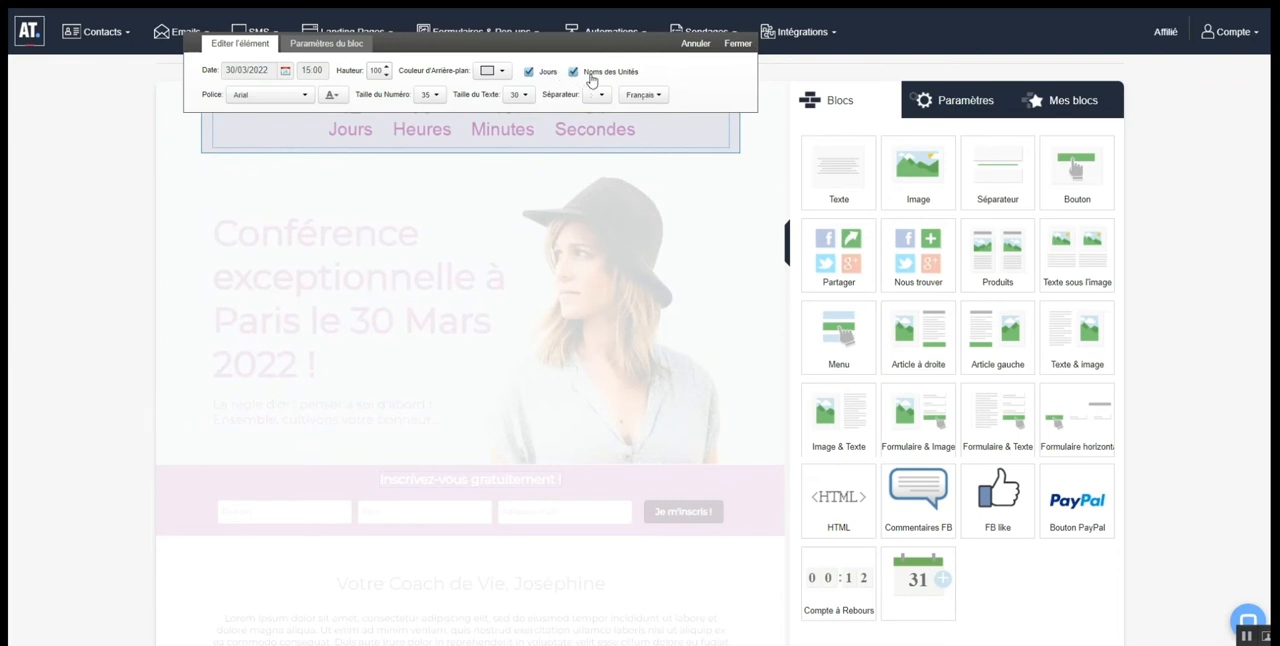
mouse_move(611, 48)
mouse_down()
mouse_move(838, 264)
mouse_move(622, 24)
mouse_move(617, 40)
mouse_up()
click(574, 73)
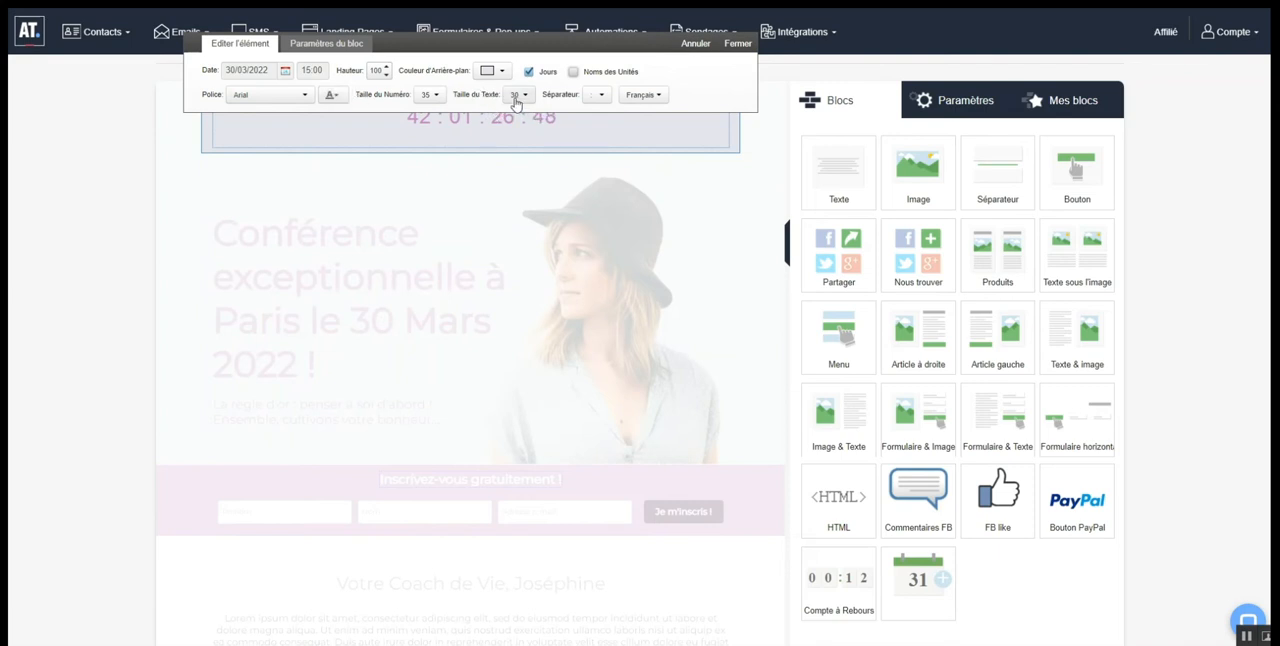
click(738, 44)
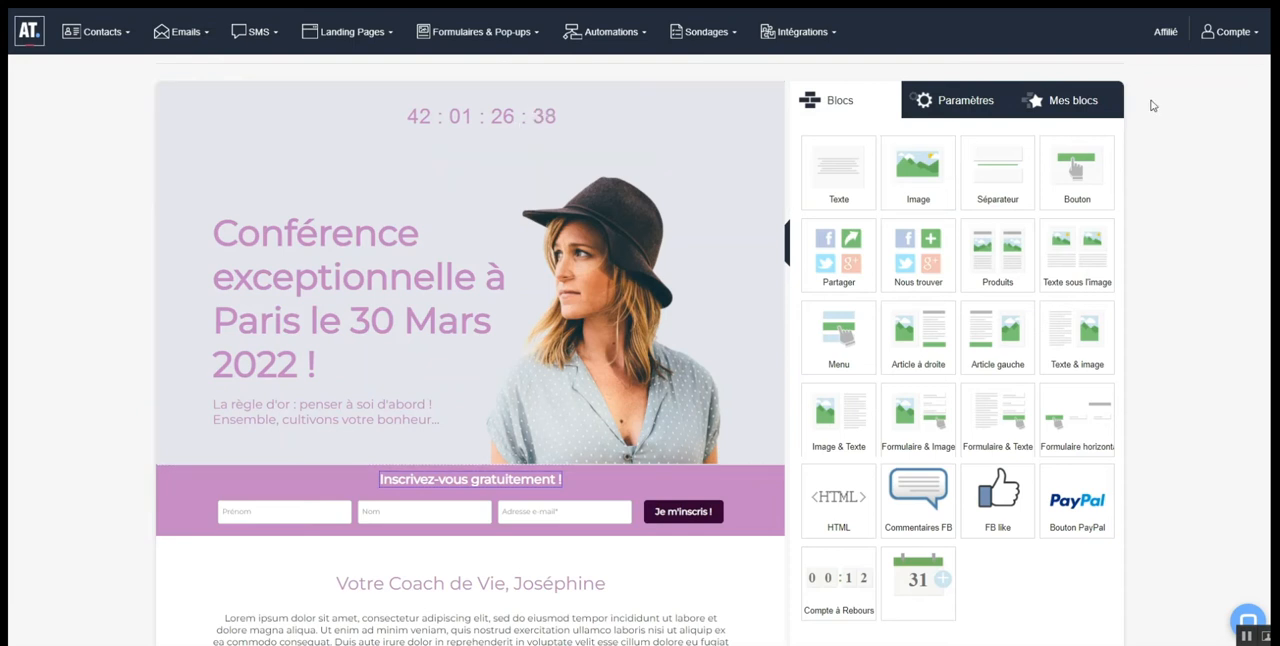
Add the calendar block above the "Inscrivez-vous gratuitement !" heading and remove its Office link
scroll(1077, 290, down, 2)
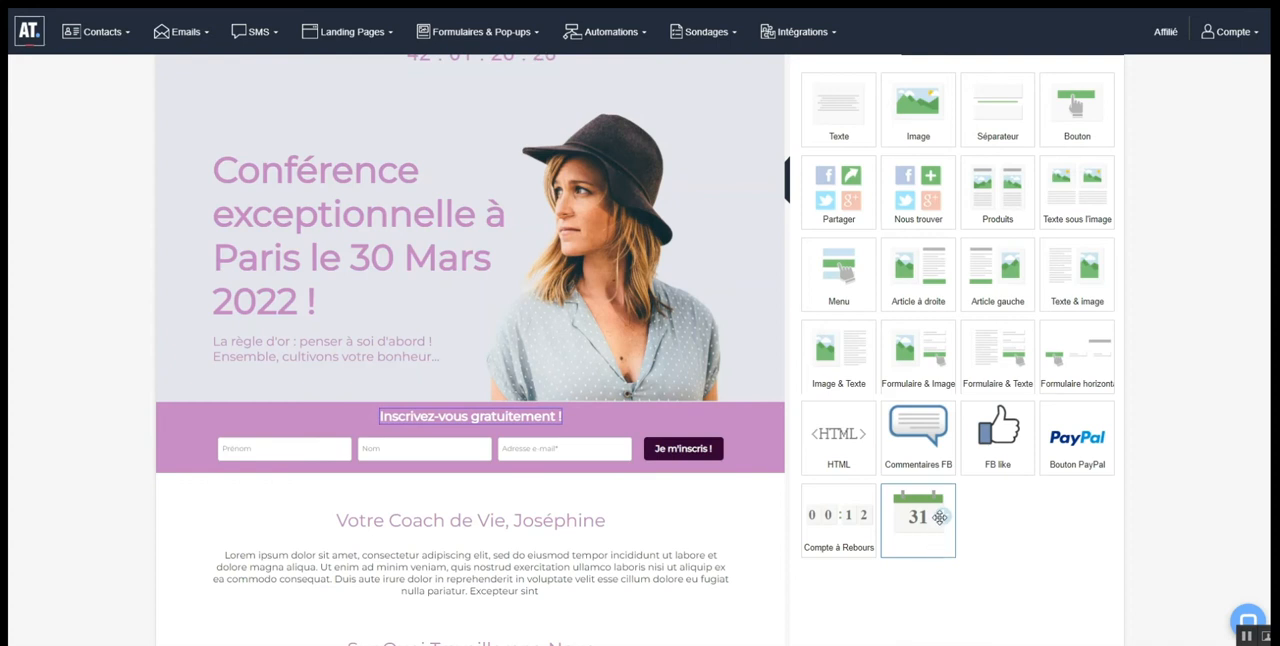
drag(940, 516, 508, 425)
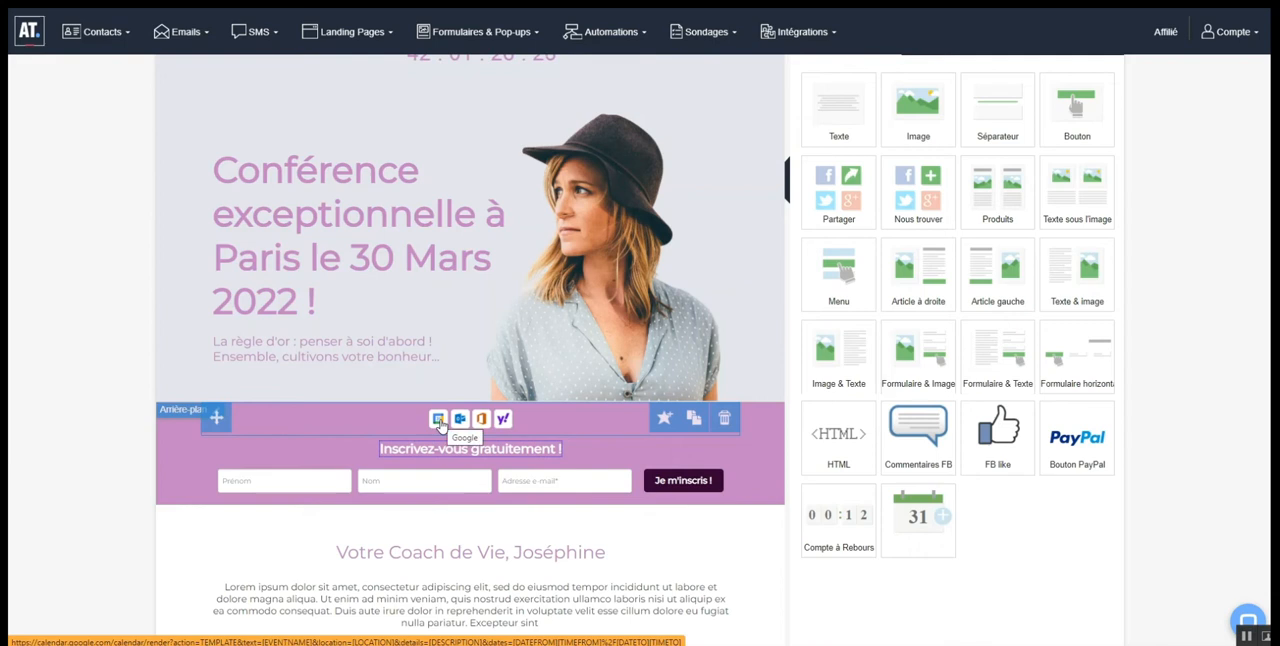
click(440, 424)
click(229, 356)
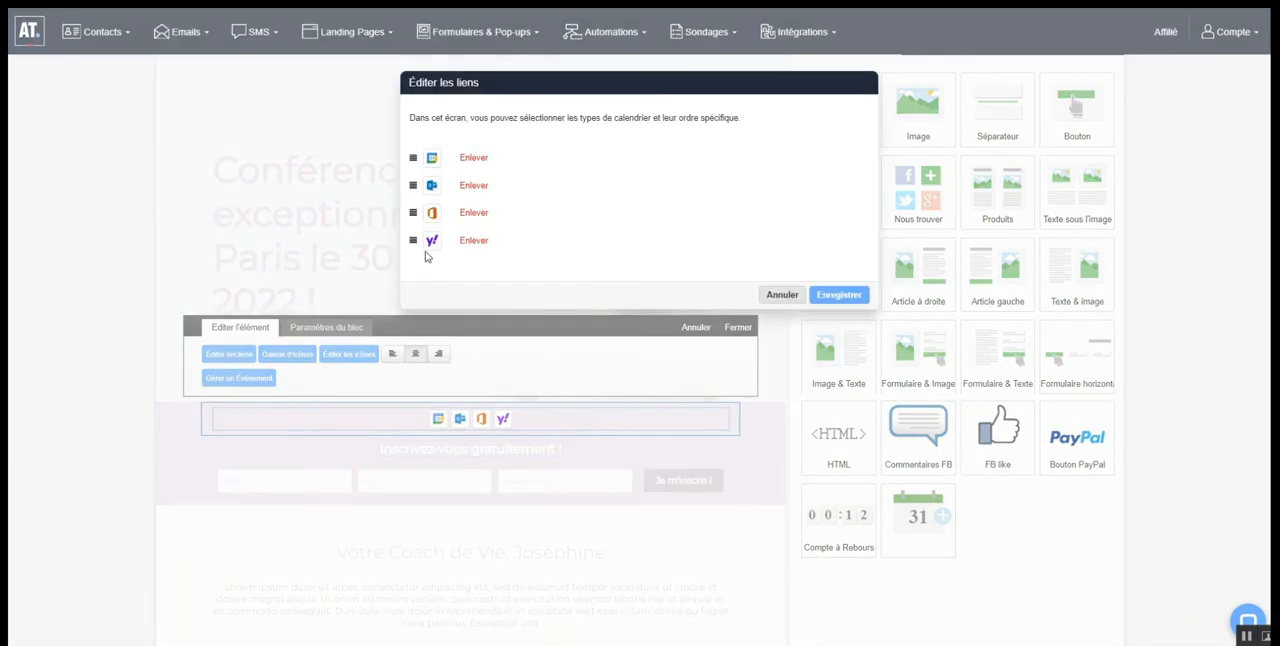
click(474, 214)
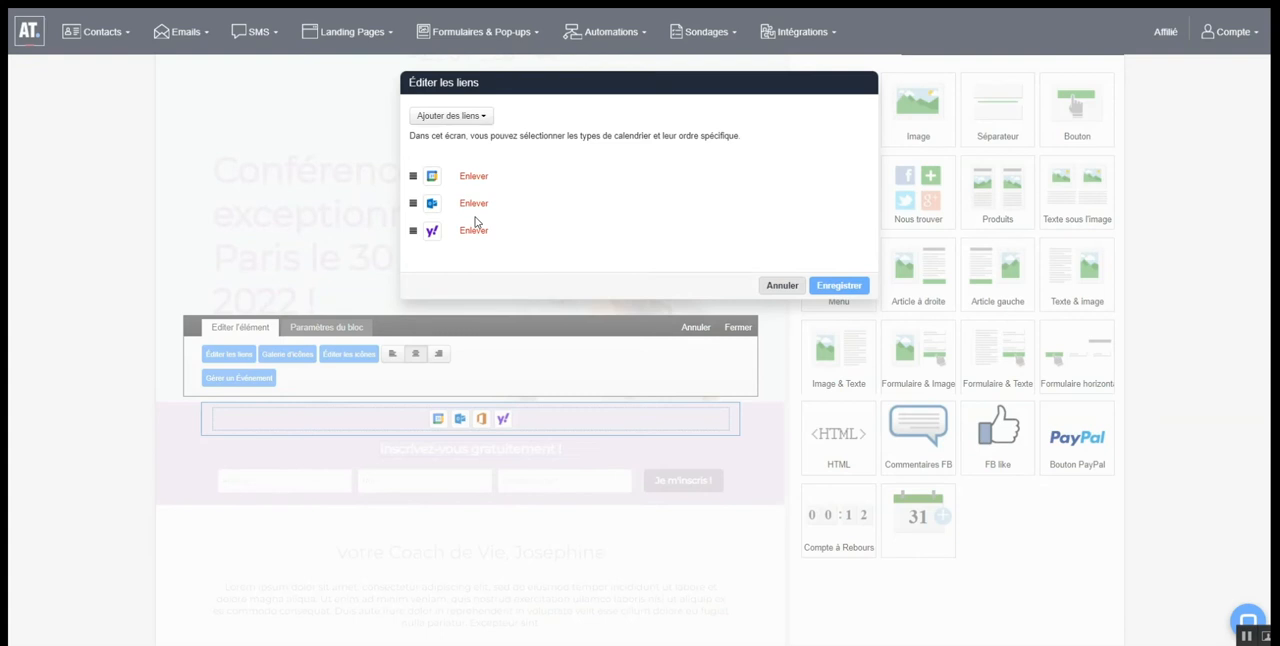
click(835, 287)
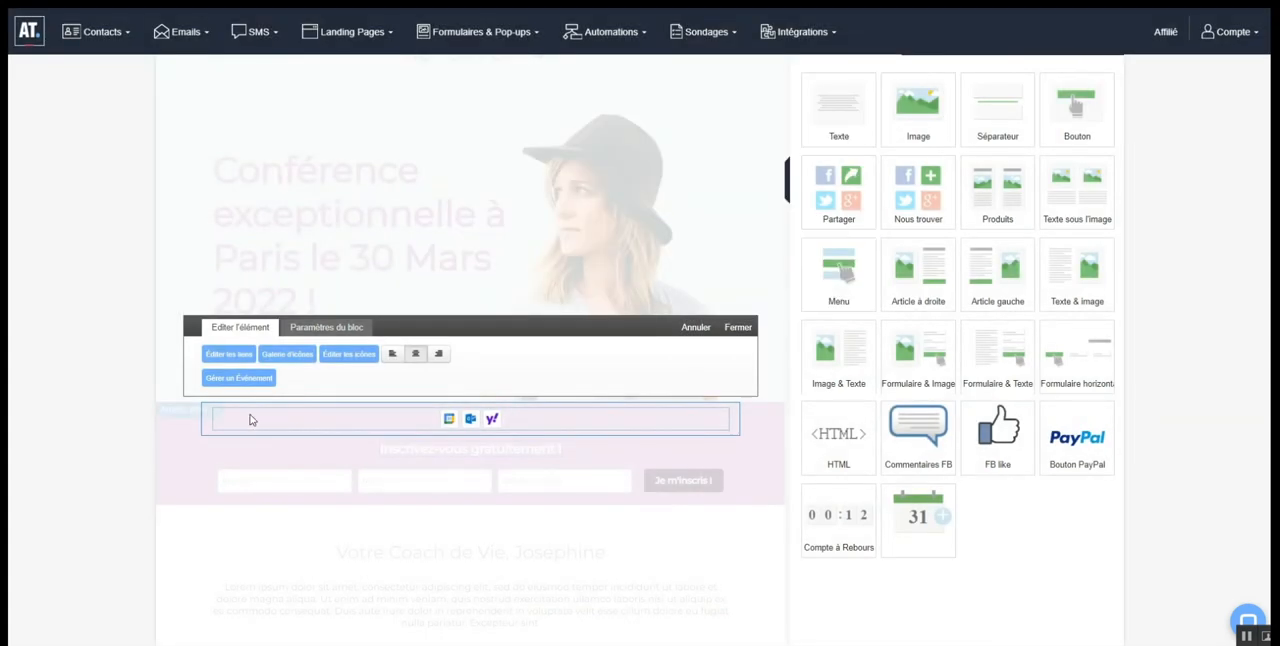
Review the calendar icon gallery in large and small sizes and the individual icon images, without changing anything
click(288, 354)
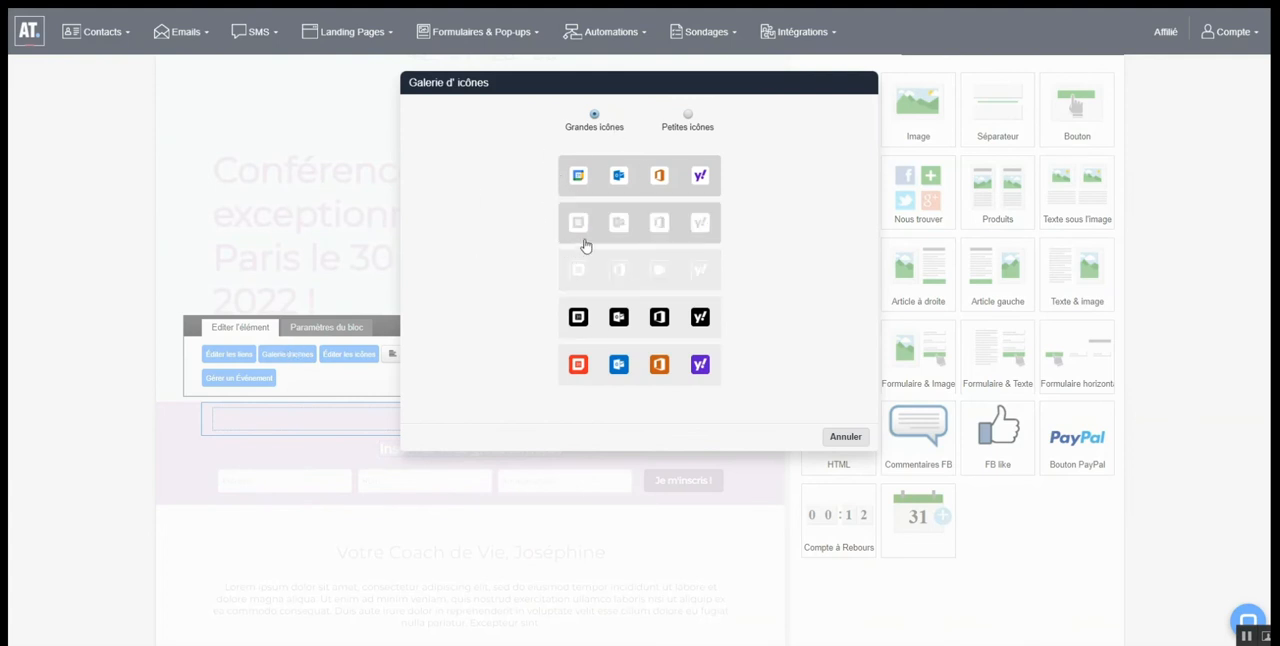
click(688, 115)
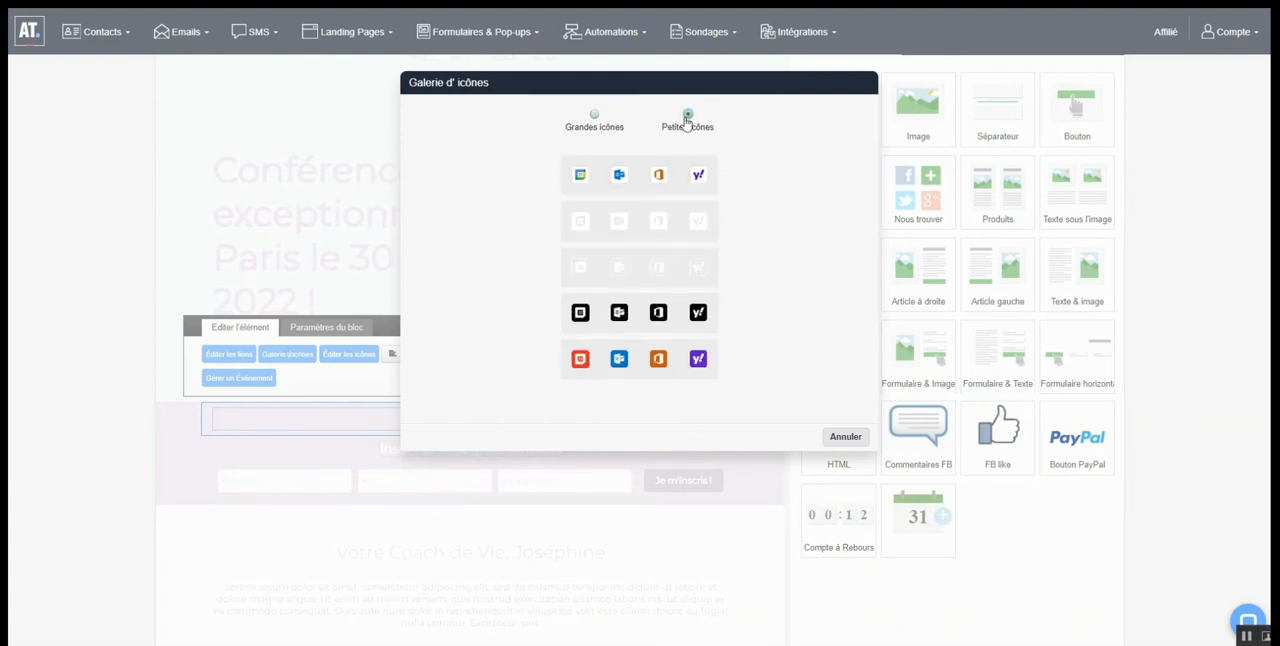
click(594, 116)
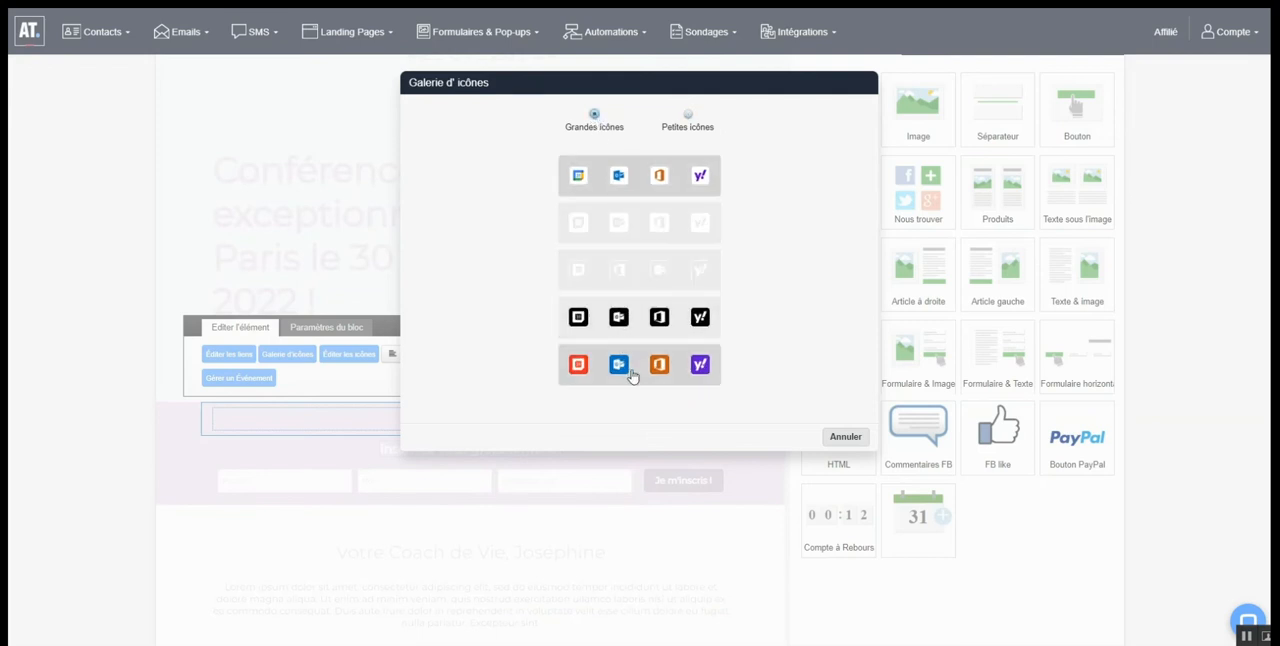
click(845, 436)
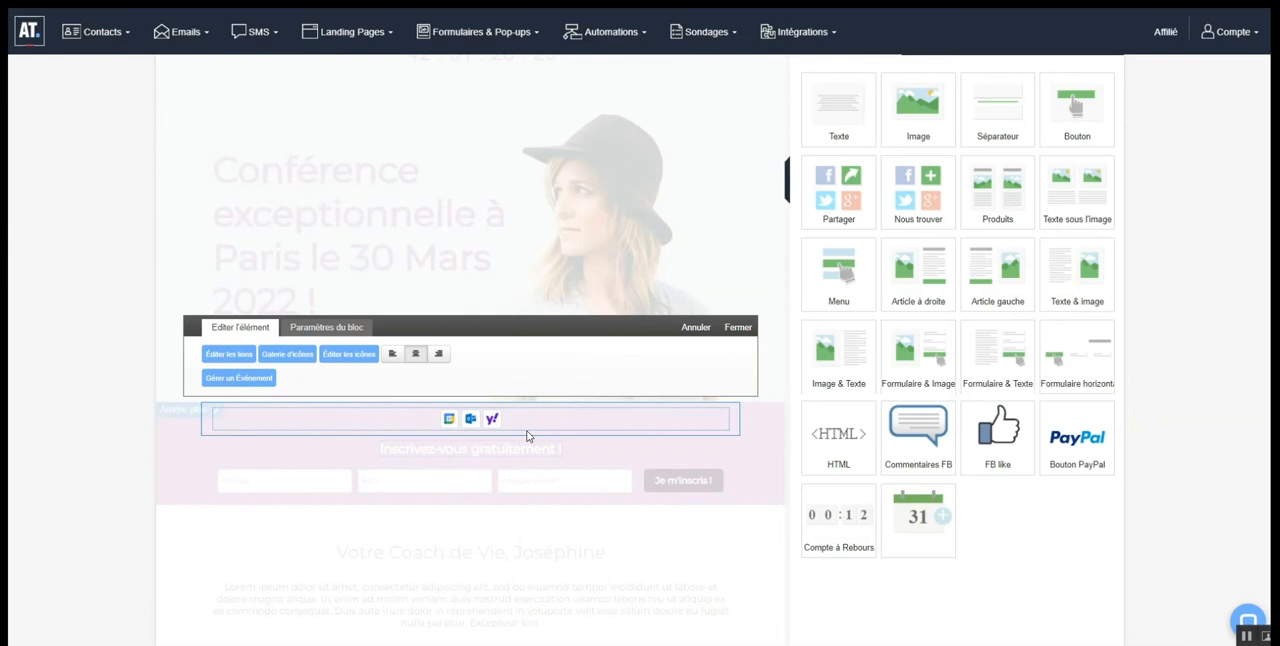
click(345, 358)
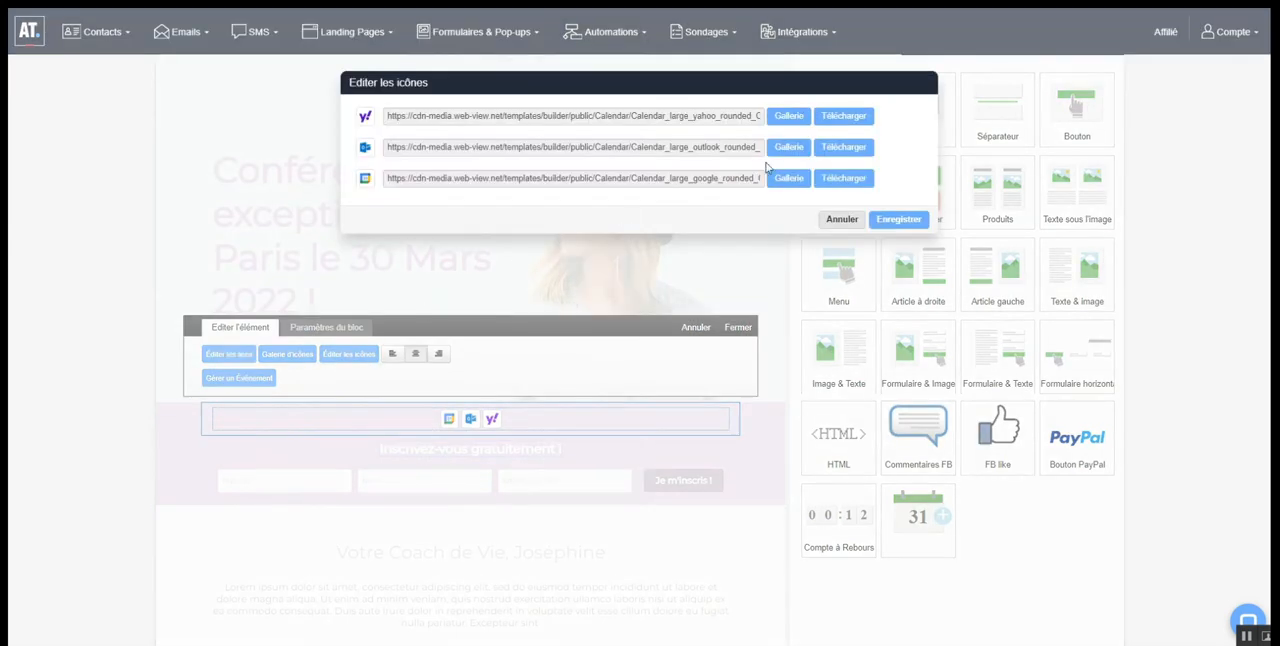
click(840, 221)
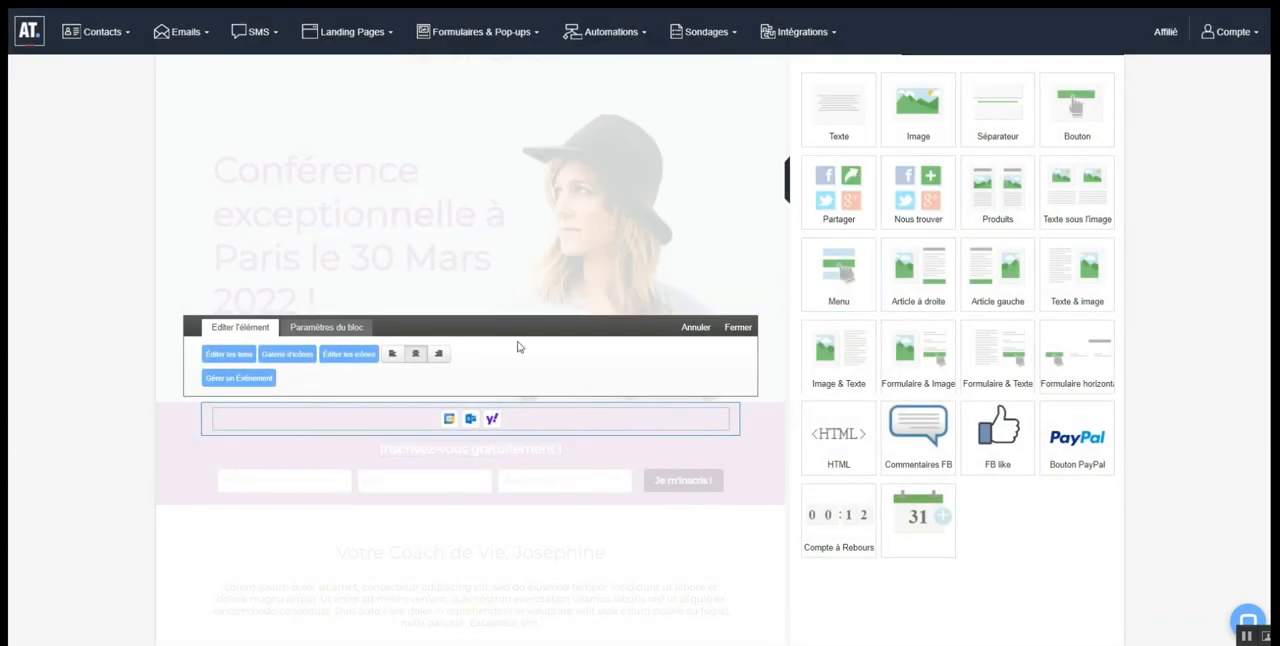
Name the calendar event "Conference exceptionnelle" and set its location to "Salons Hoche a Paris"
click(240, 380)
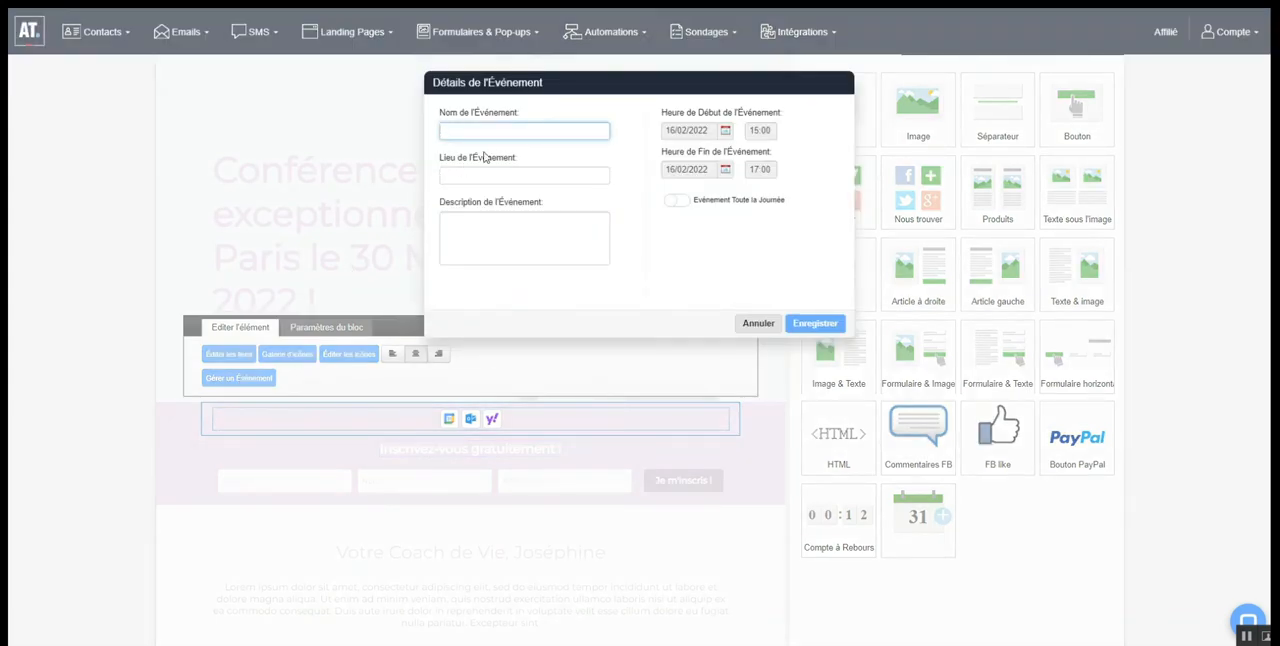
text(Conf)
text(erence exceptionnelle)
click(482, 173)
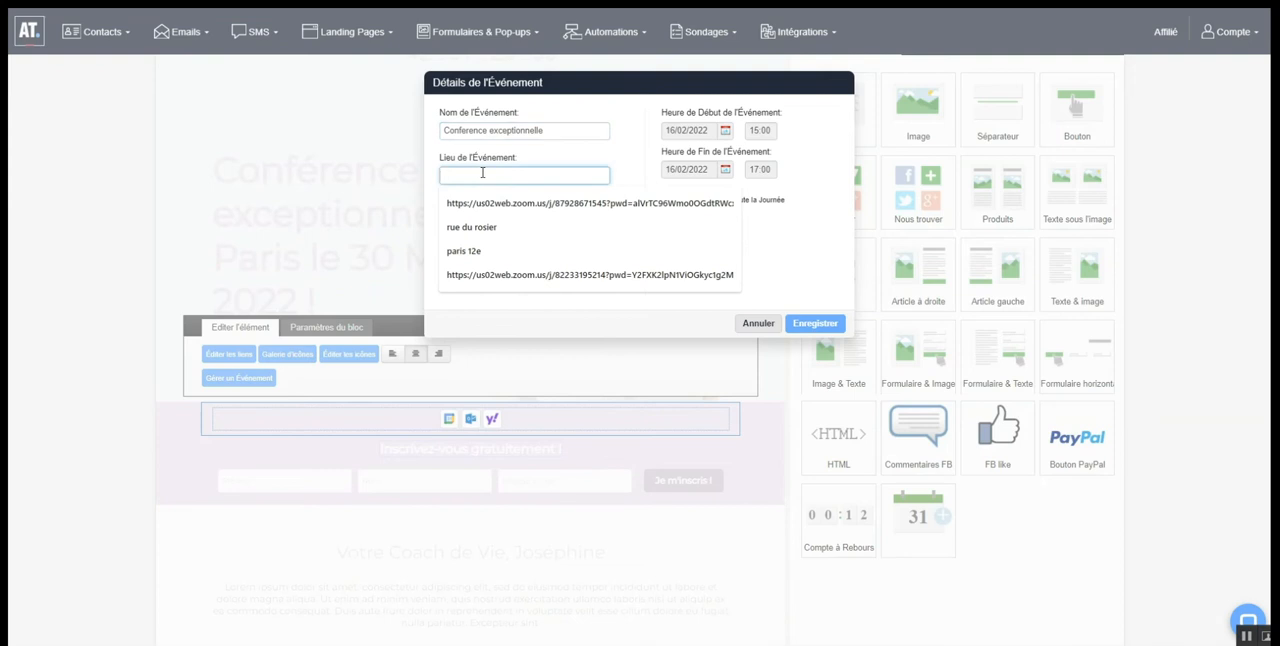
text(Salin)
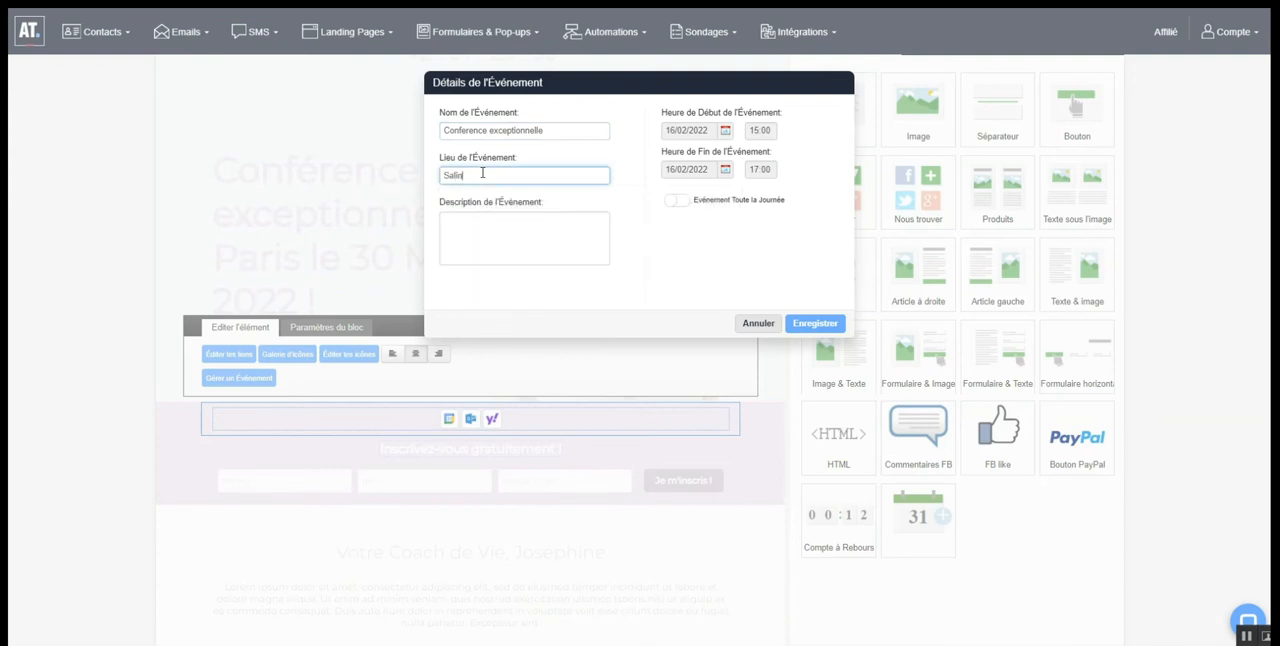
key(BackSpace)
key(BackSpace)
text(ons Hoche a Paris)
click(492, 230)
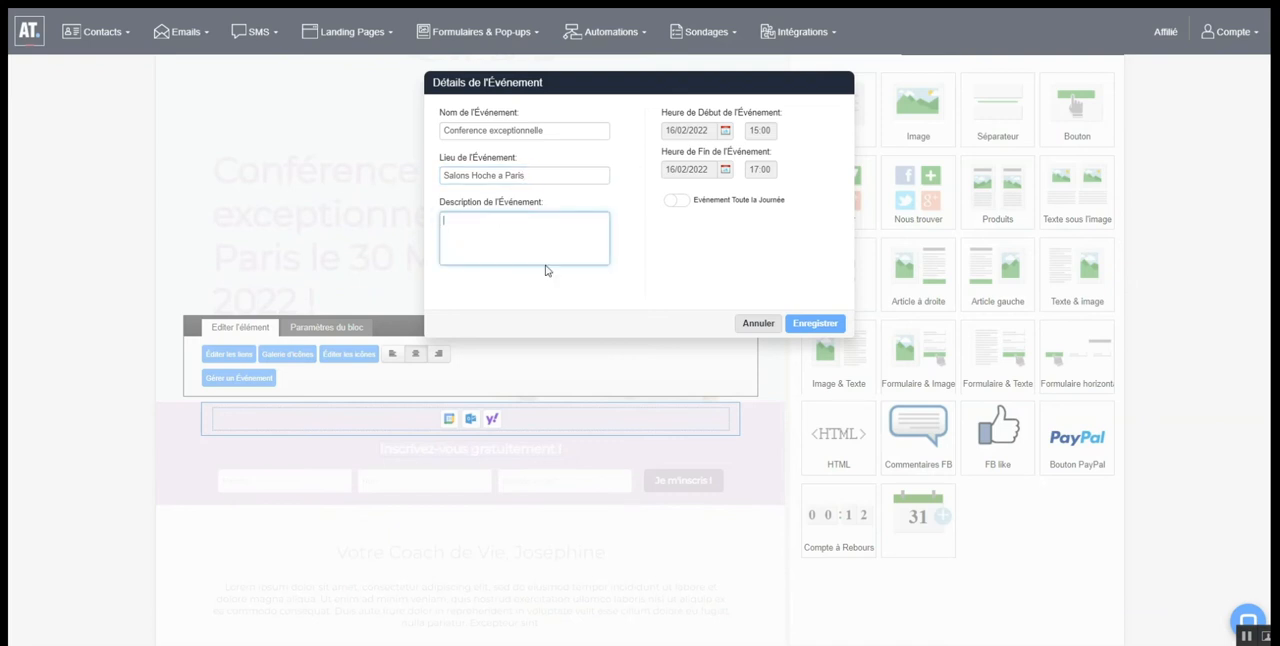
Set both the start date and the end date of the event to 30/03/2022
click(727, 131)
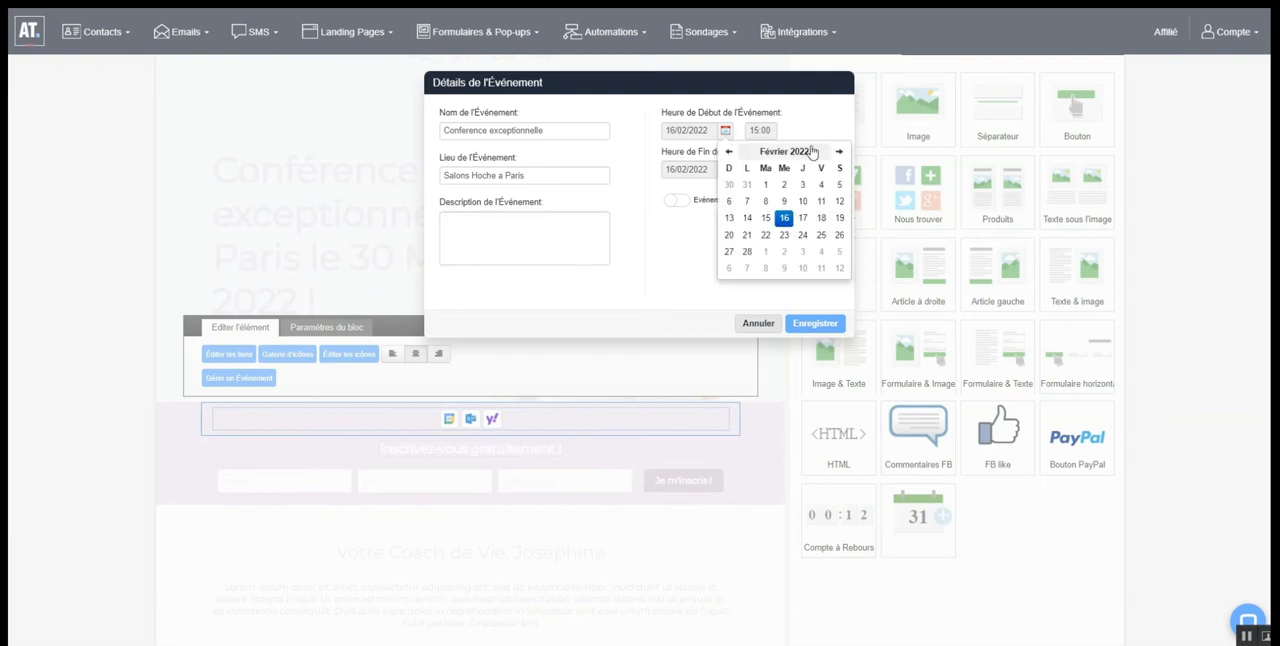
click(838, 151)
click(785, 251)
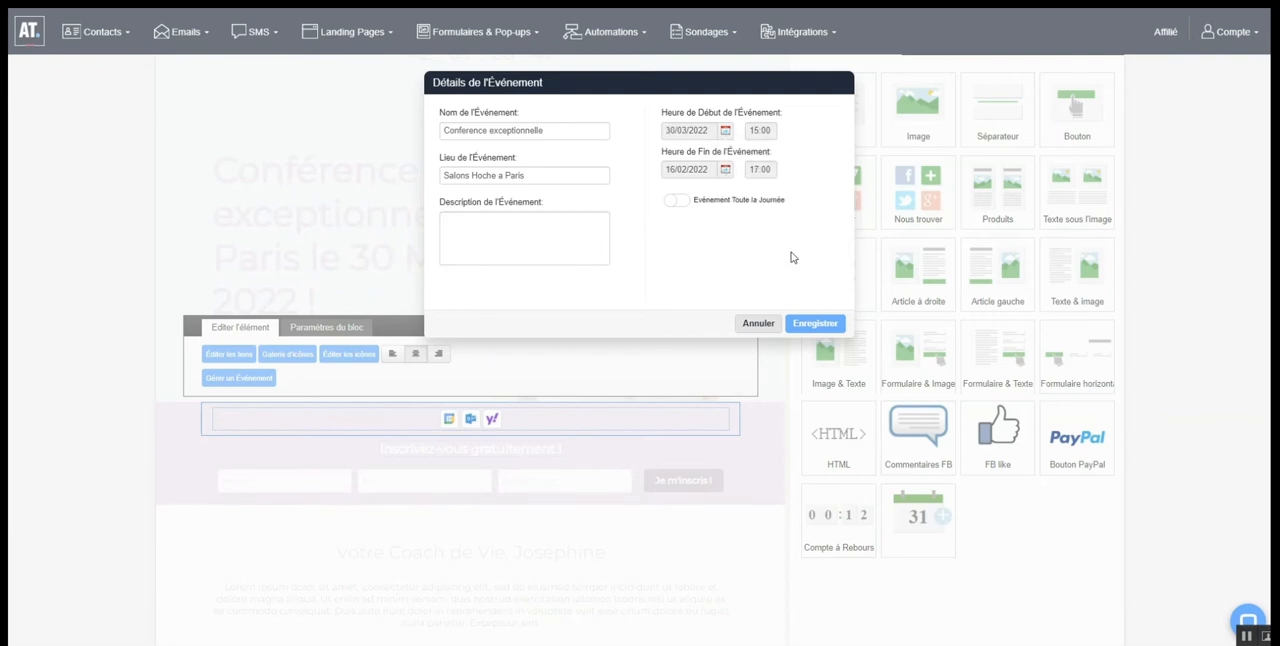
click(726, 169)
click(838, 190)
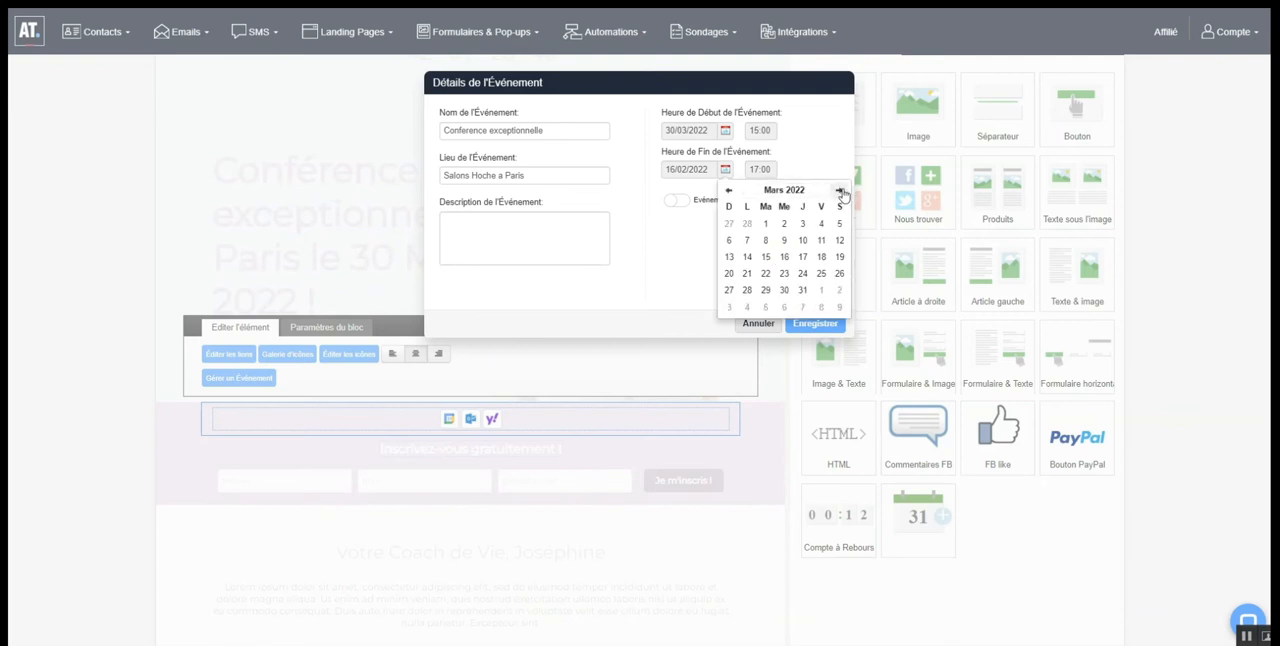
click(786, 290)
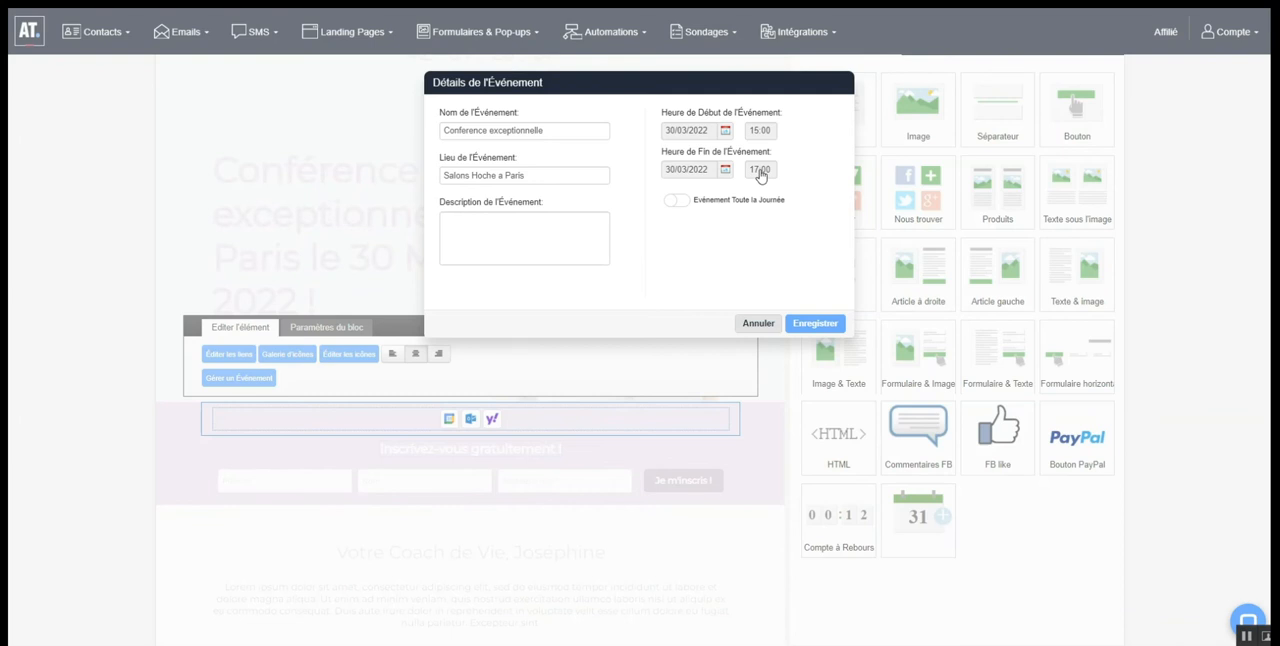
Switch the all-day event option on and back off, and set the event's start time to 15:00
click(677, 203)
click(679, 205)
click(765, 132)
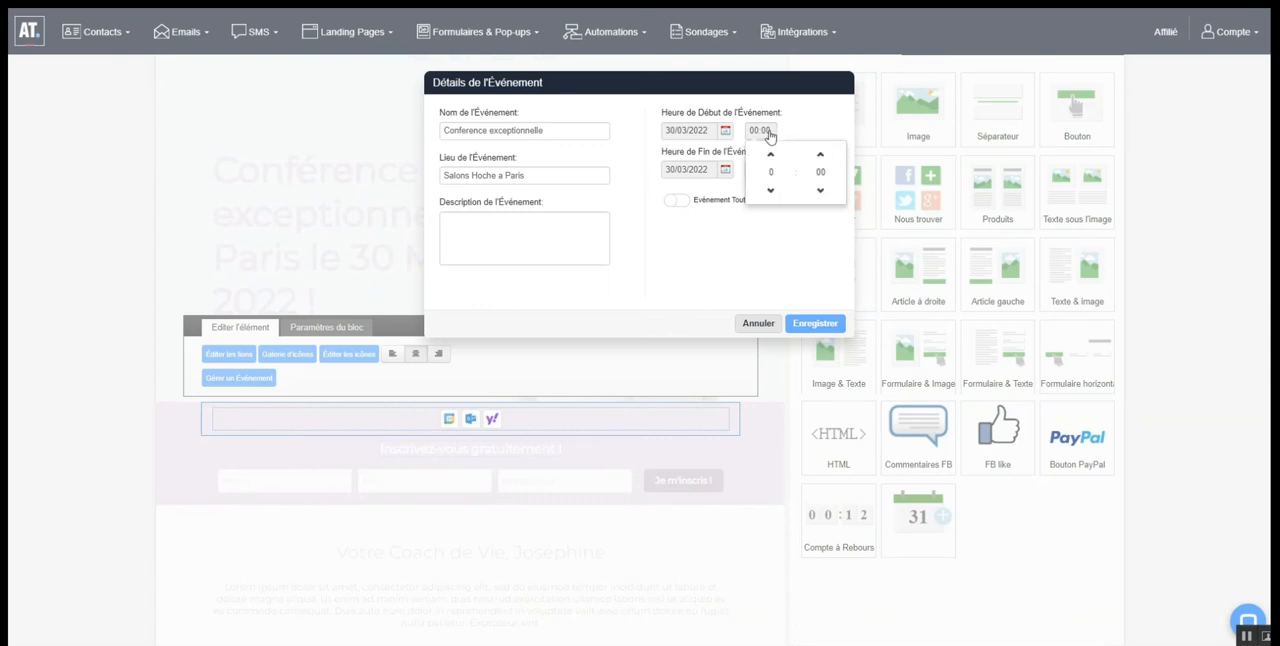
click(771, 160)
click(771, 160)
click(771, 160)
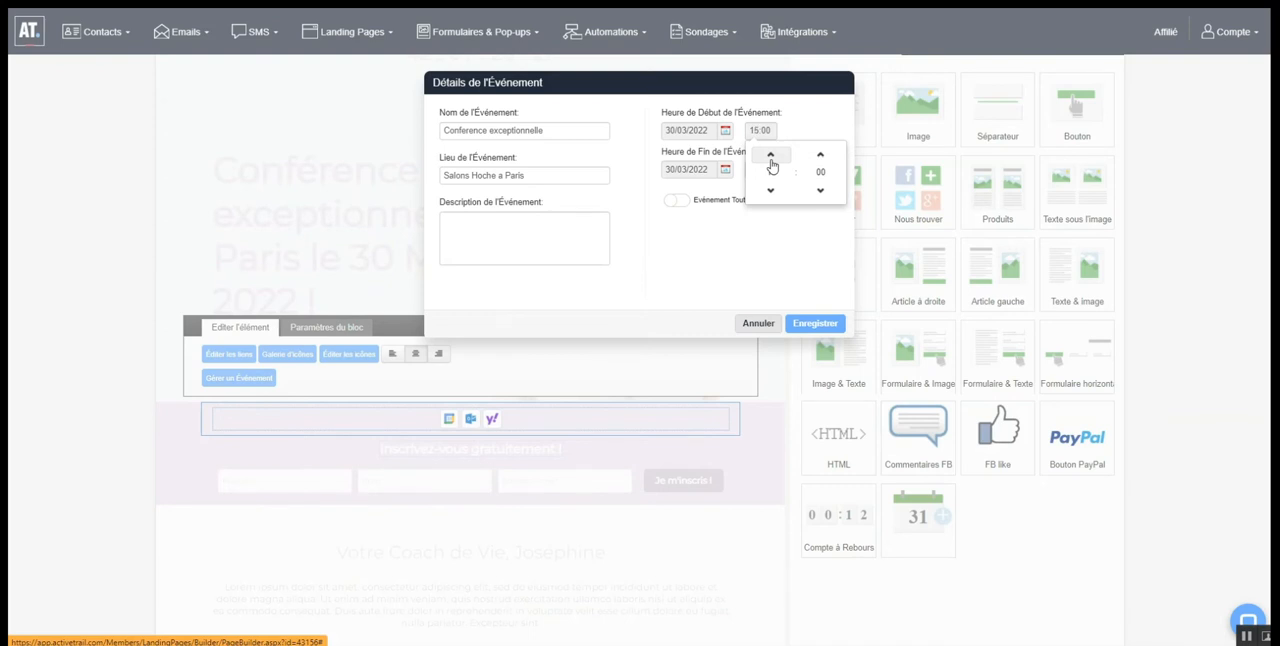
Adjust the event's end time and save the event details
click(763, 166)
click(763, 169)
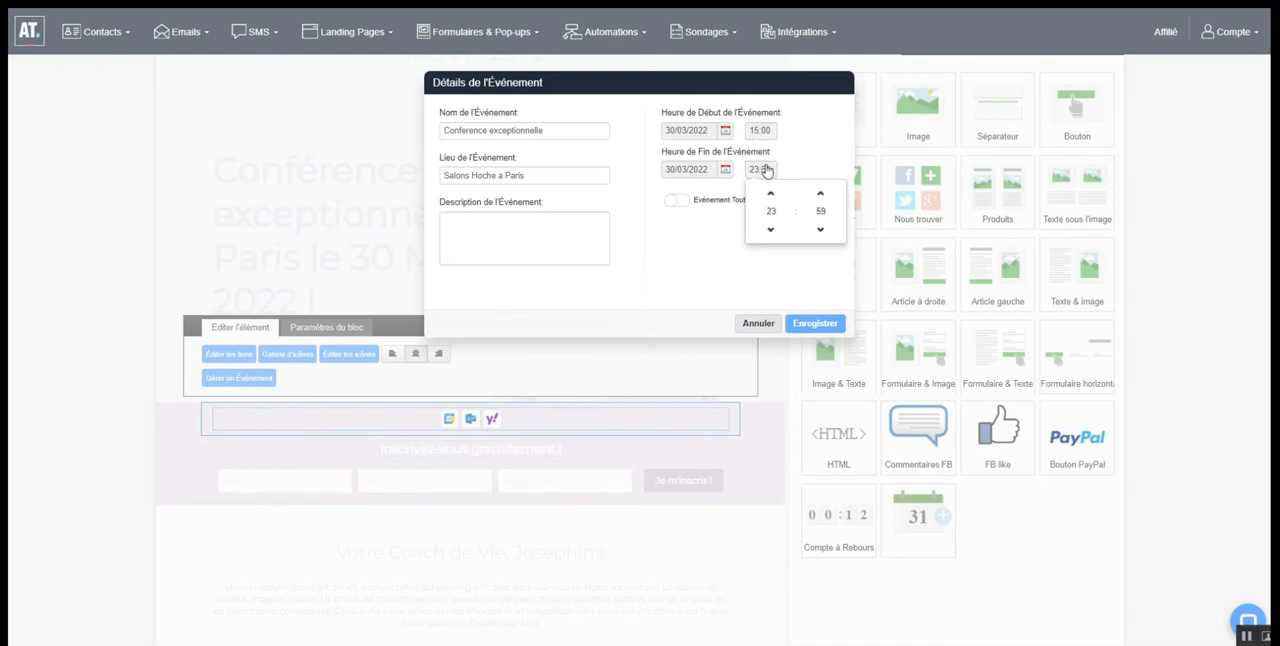
click(820, 194)
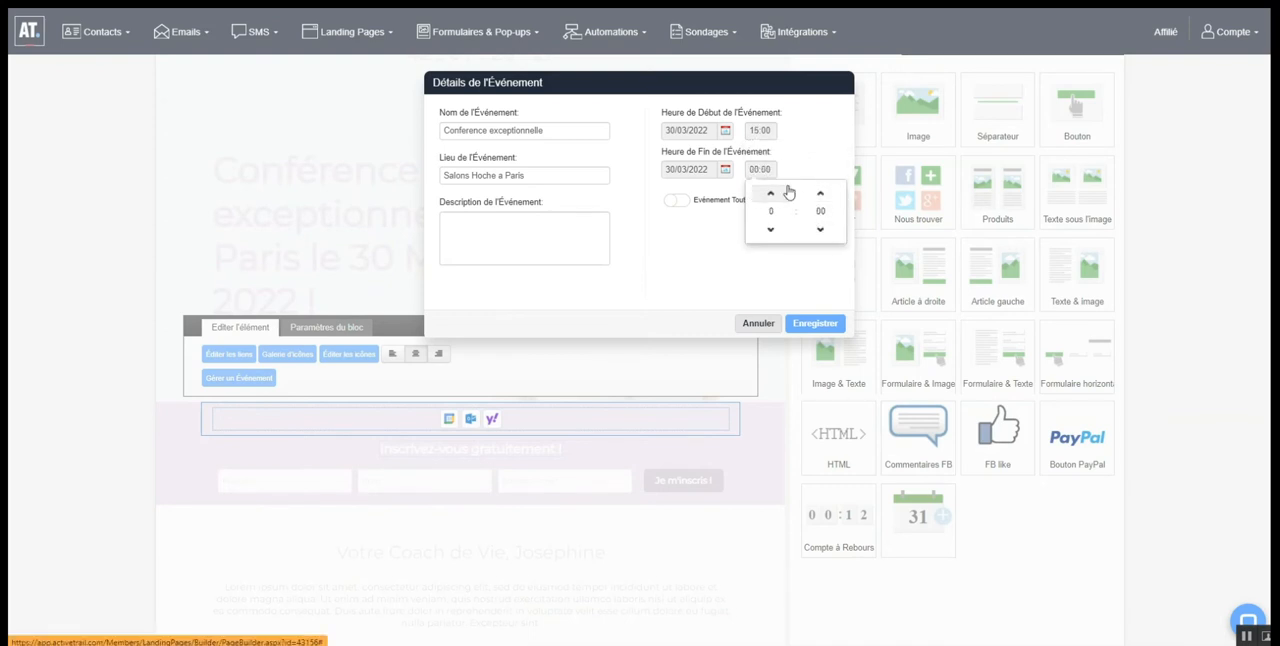
click(771, 192)
click(771, 192)
click(771, 192)
click(771, 192)
click(771, 192)
click(810, 326)
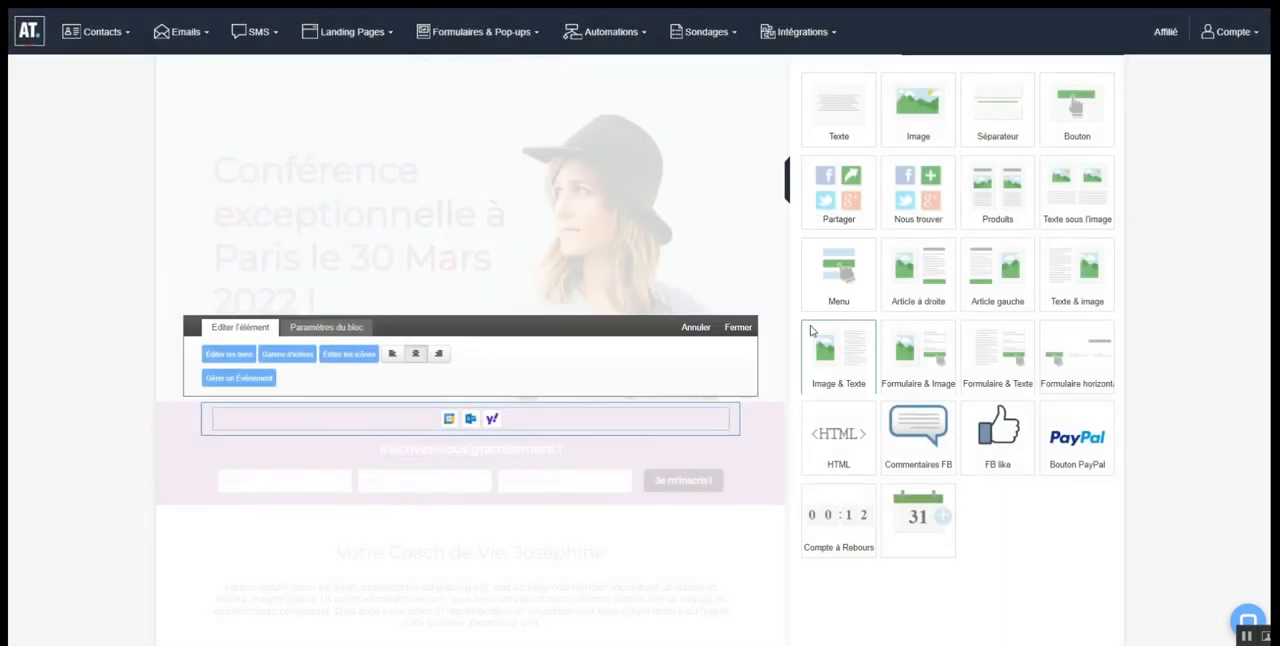
Finish editing the add-to-calendar block and return to the landing page layout
click(738, 328)
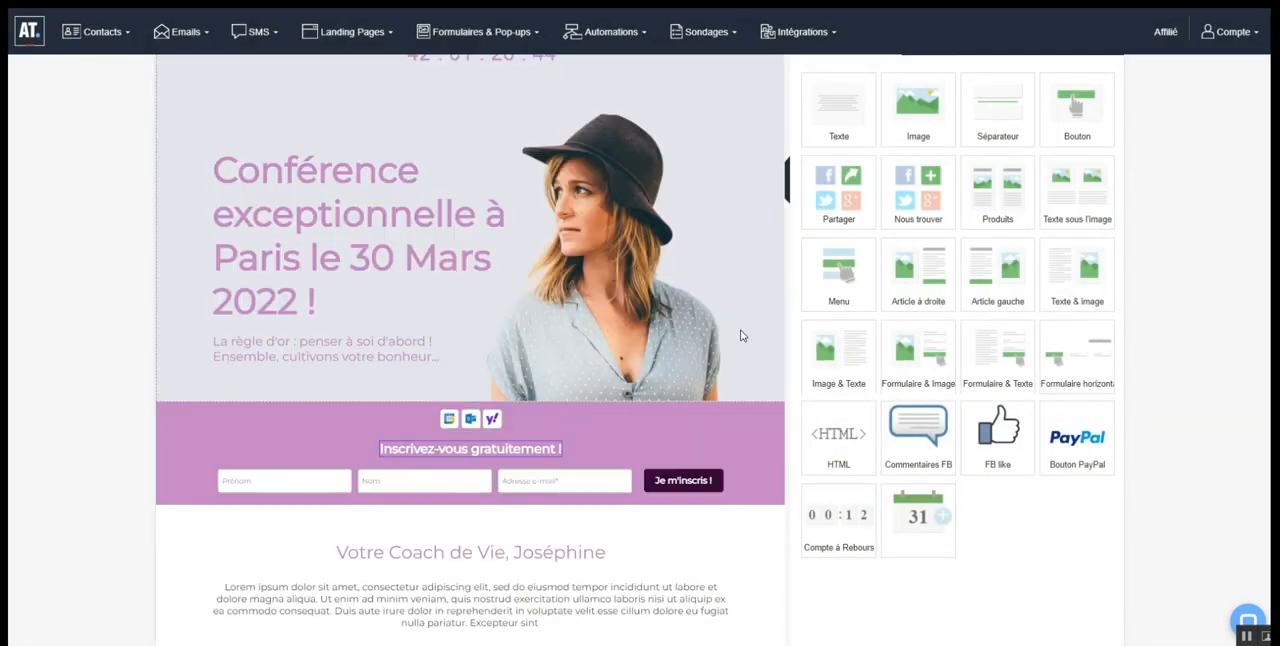
mouse_move(490, 482)
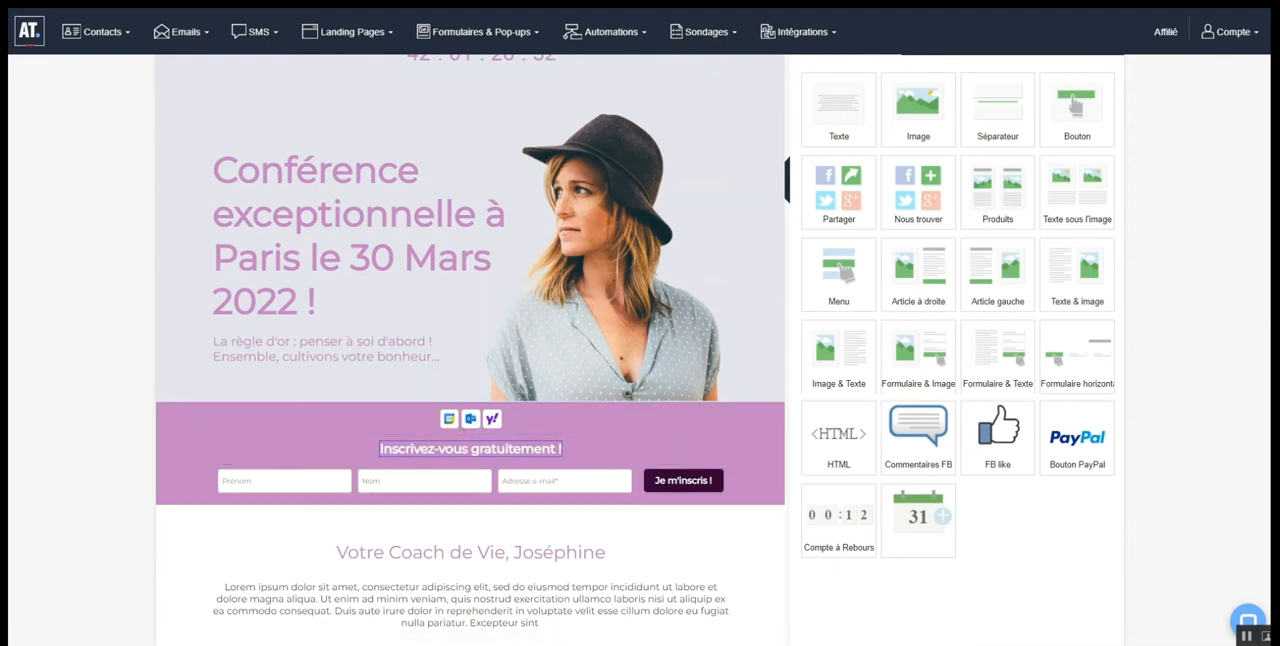
scroll(640, 350, up, 1)
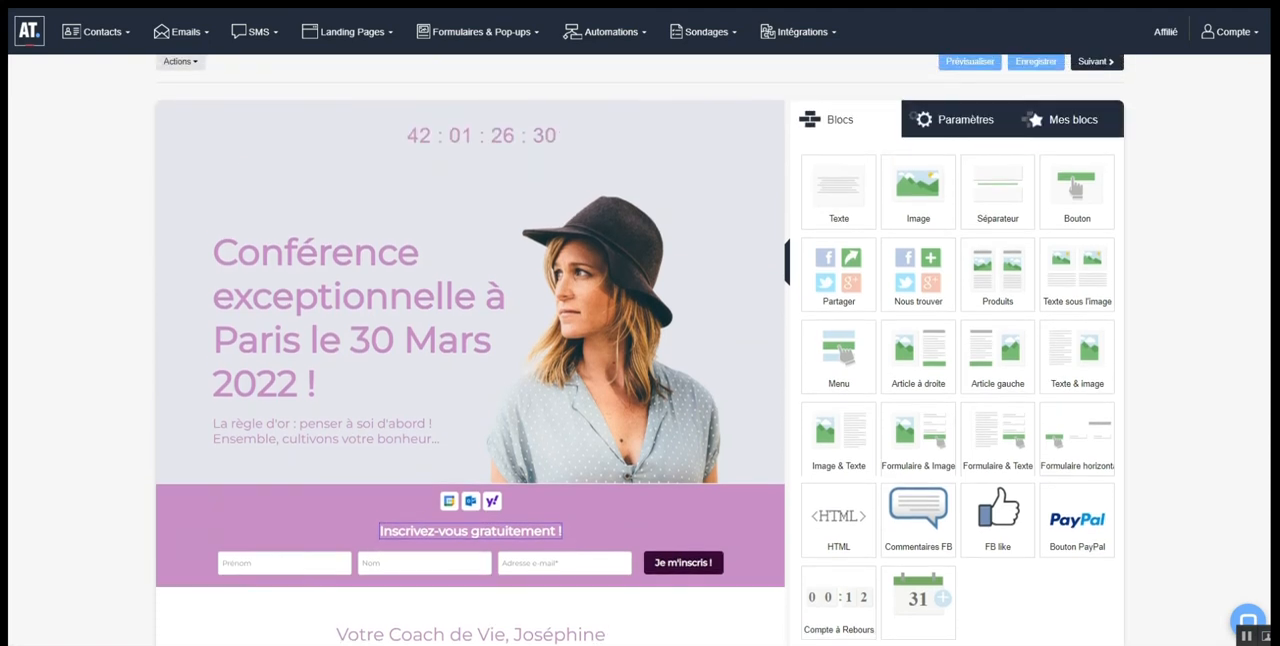
scroll(640, 350, down, 1)
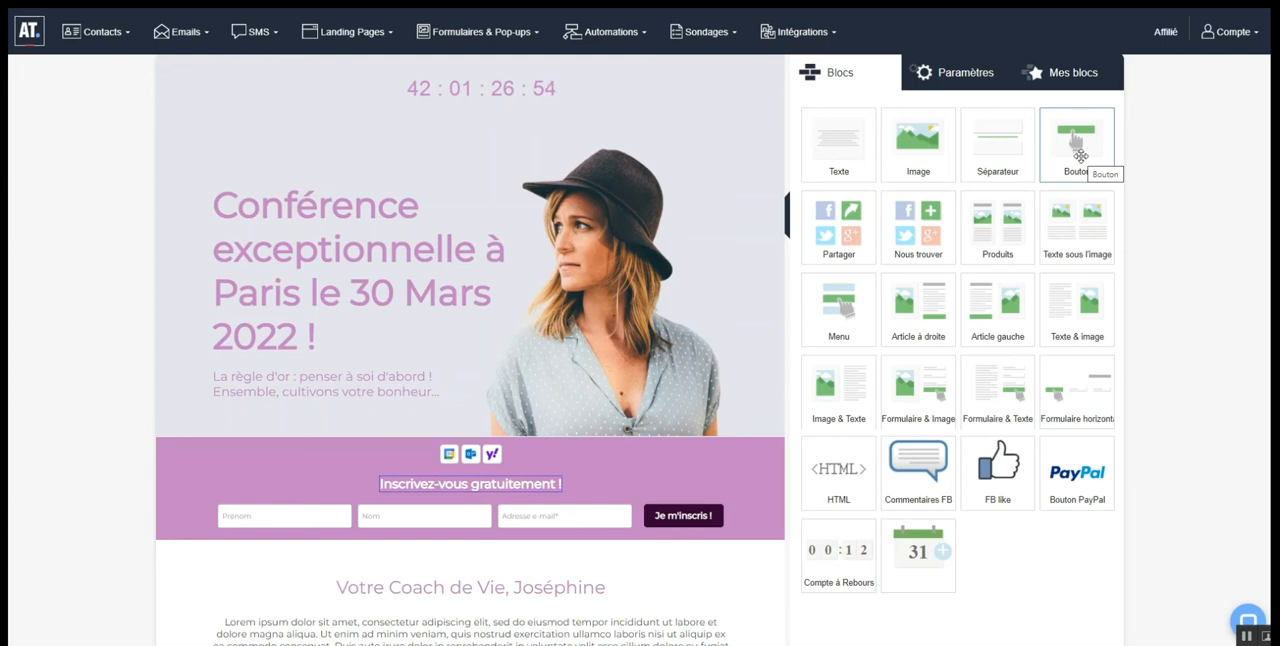
Add a button block below the registration form and apply a purple background colour in its text formatting
drag(1080, 155, 500, 197)
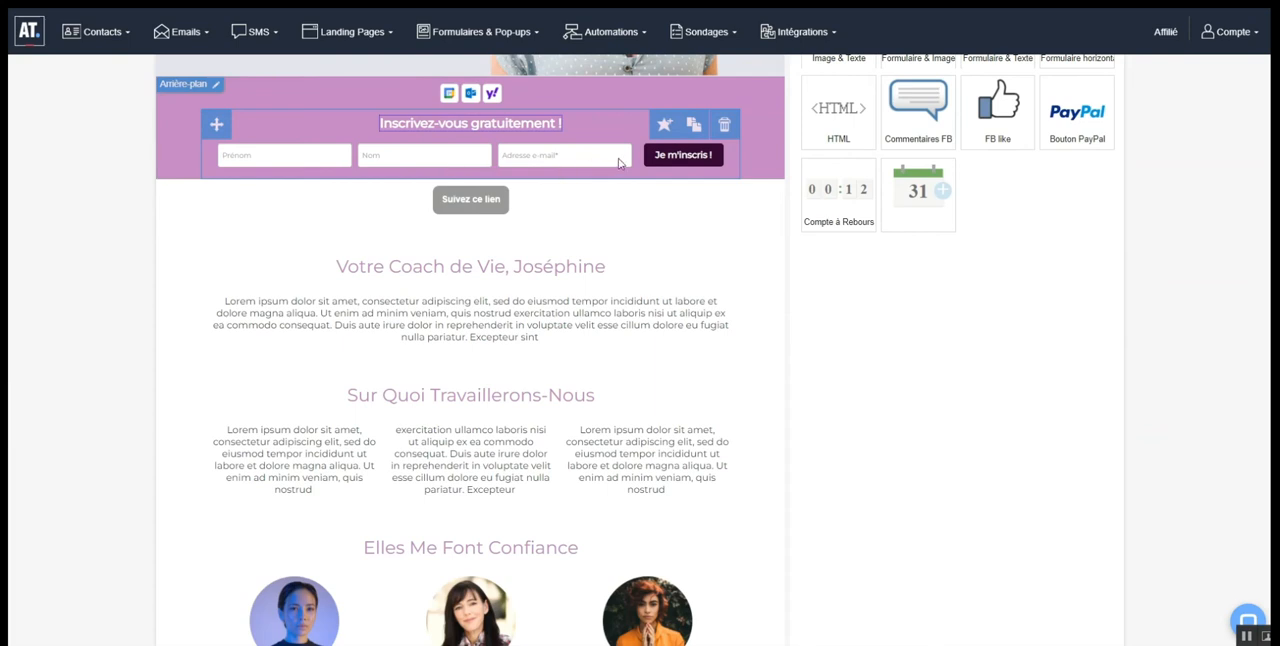
click(470, 199)
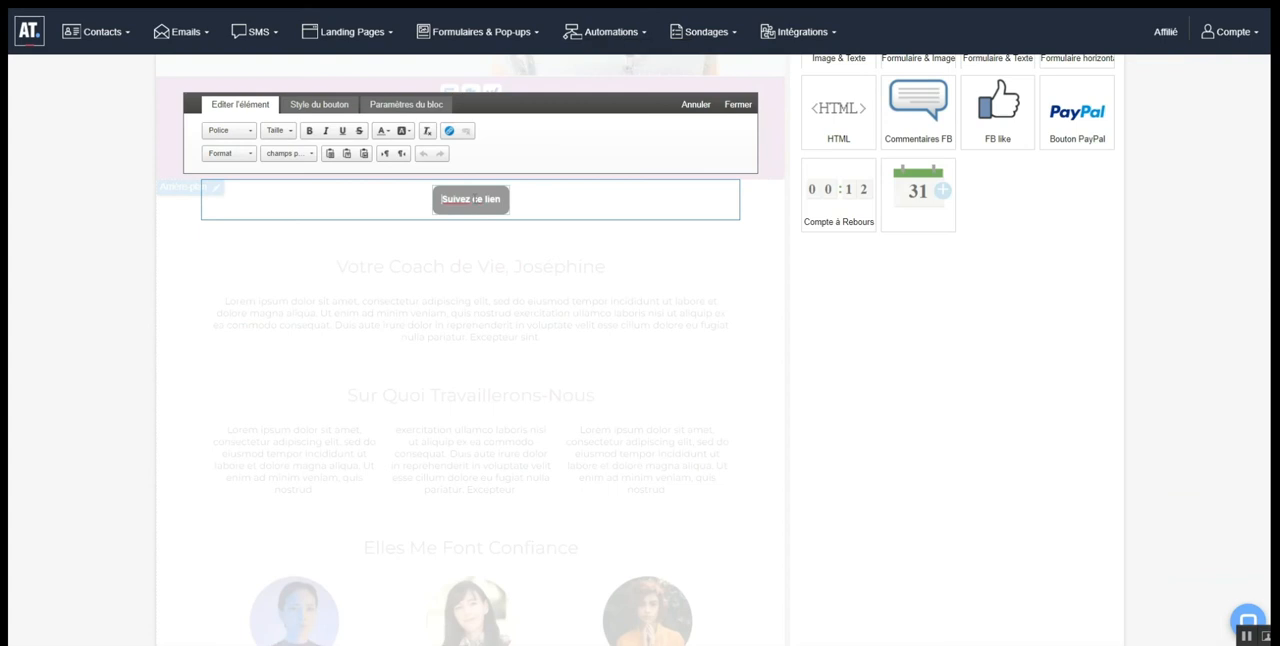
click(401, 132)
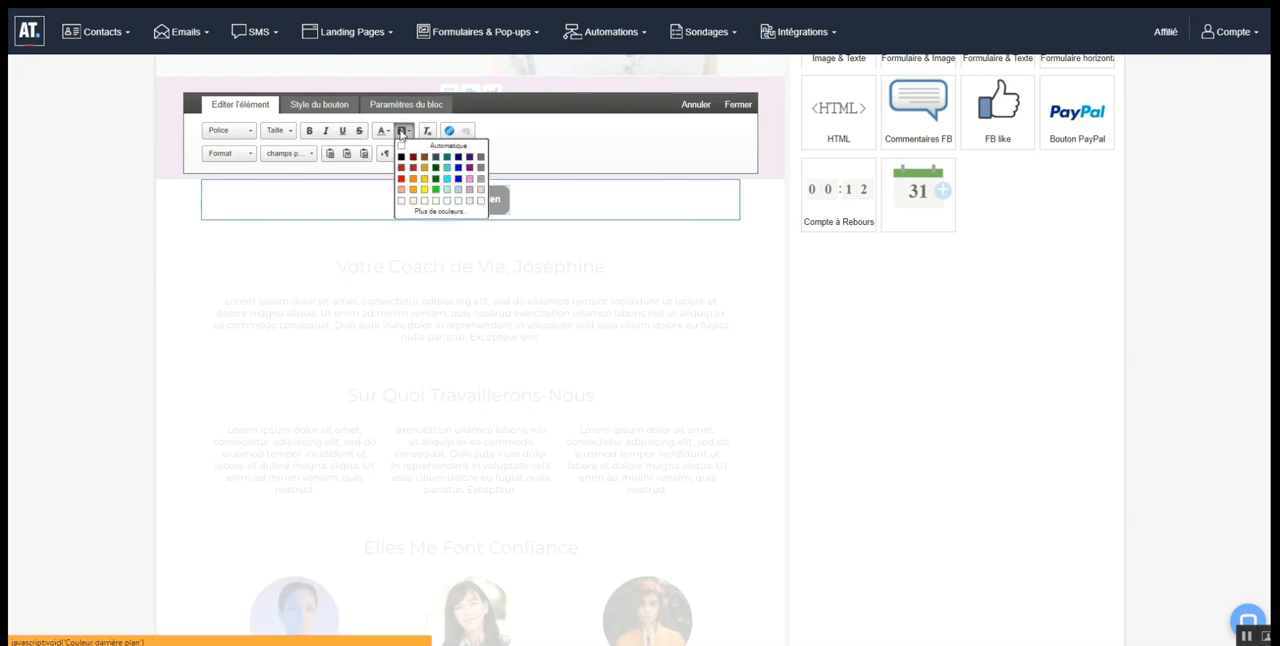
click(469, 169)
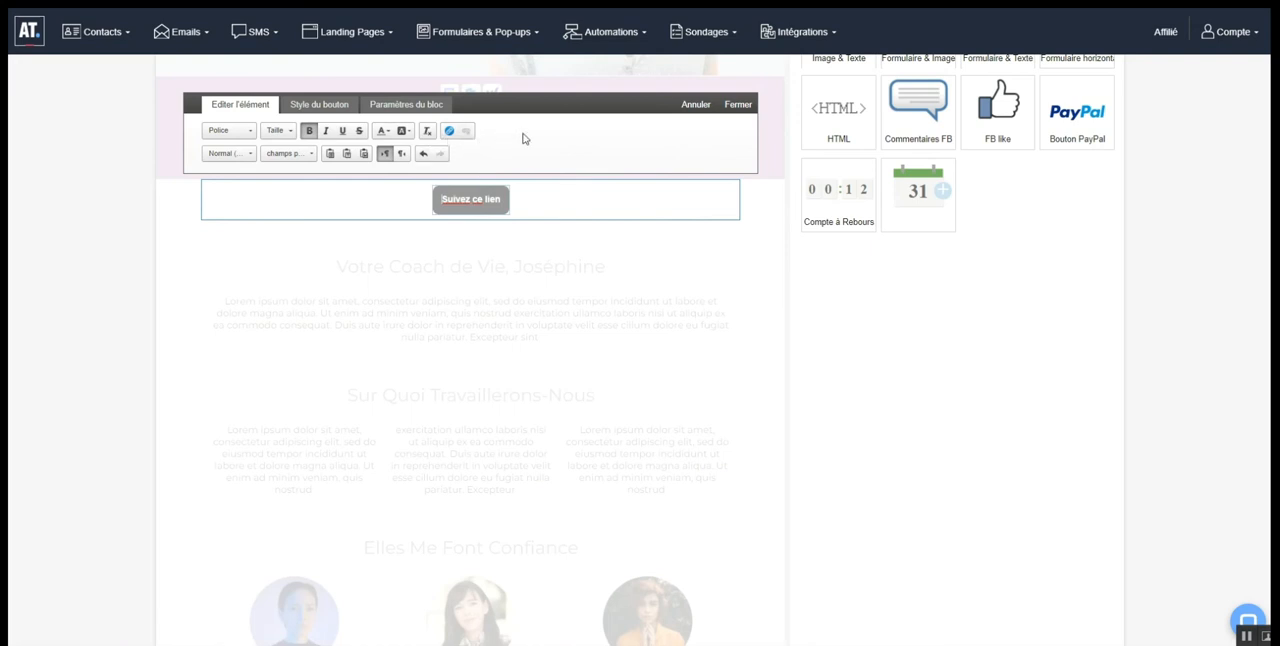
Open the link settings of the new button and set its link type to Waze
click(449, 131)
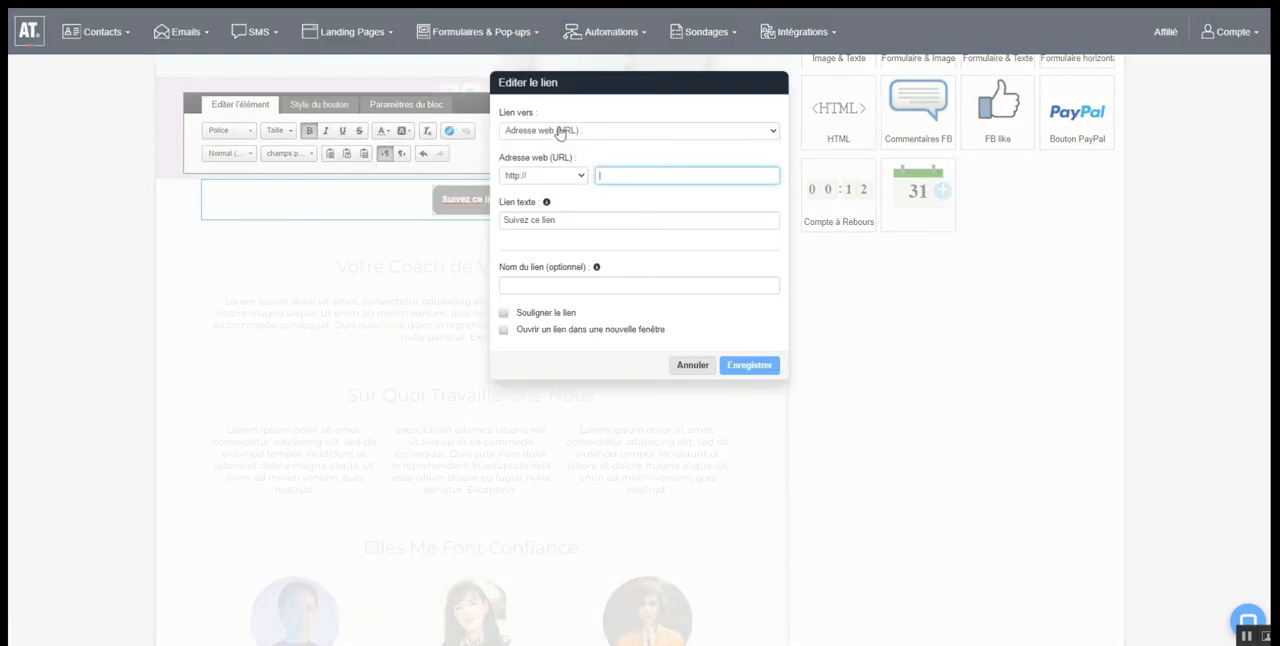
drag(543, 113, 501, 113)
click(550, 130)
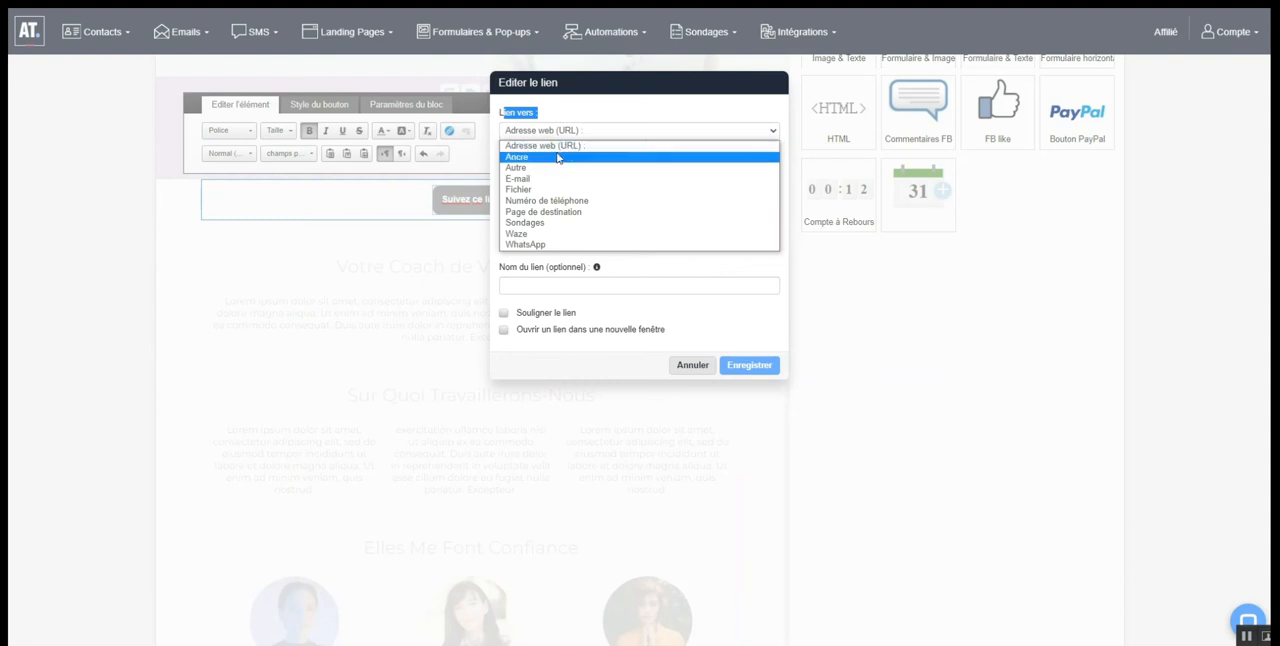
click(562, 234)
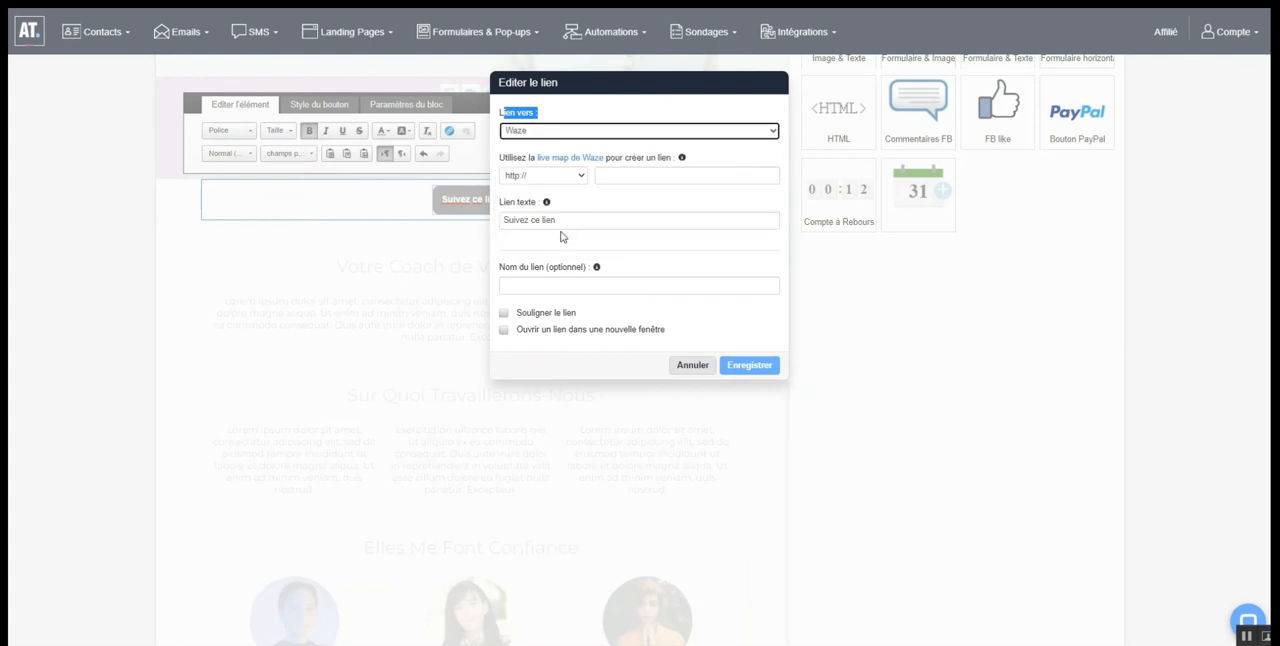
click(630, 177)
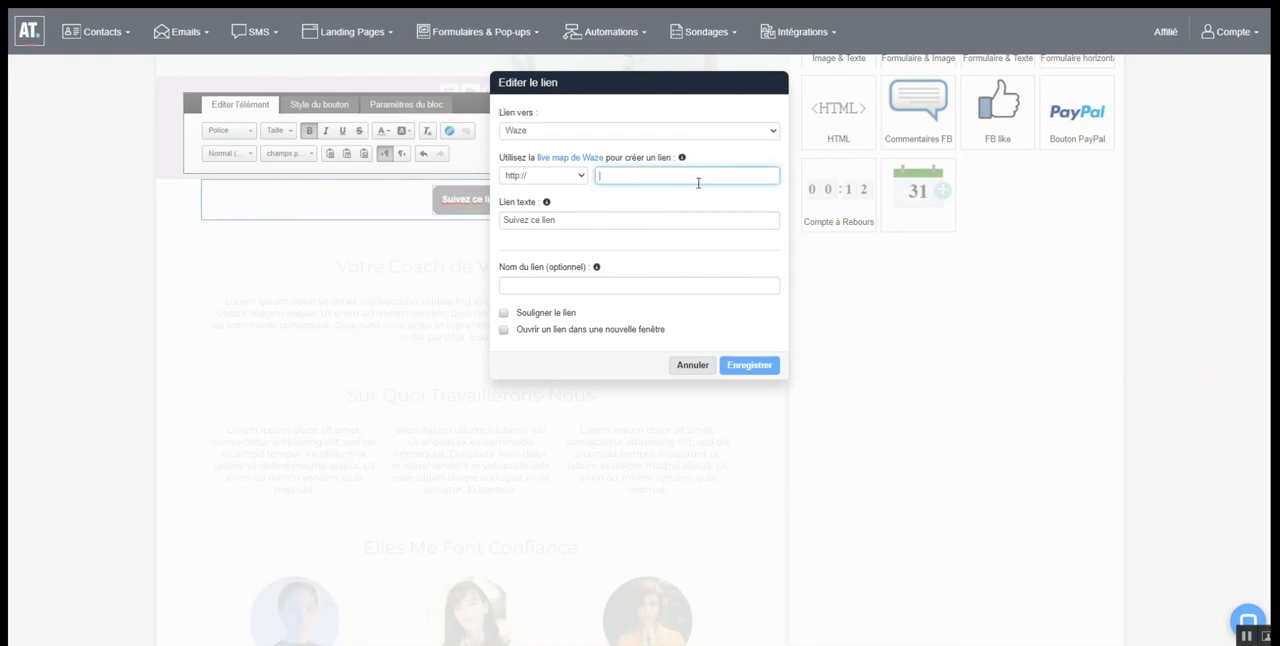
Open the Waze live map from the link settings and choose Salons Hoche in Paris as the destination
click(568, 160)
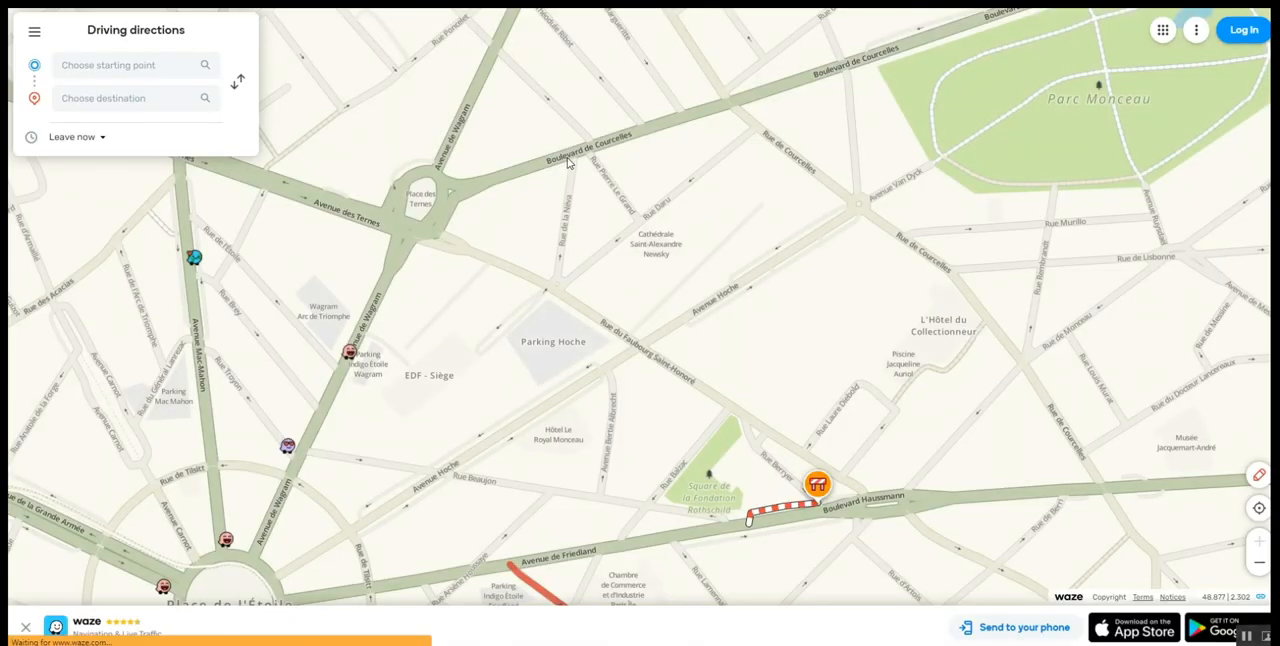
click(89, 105)
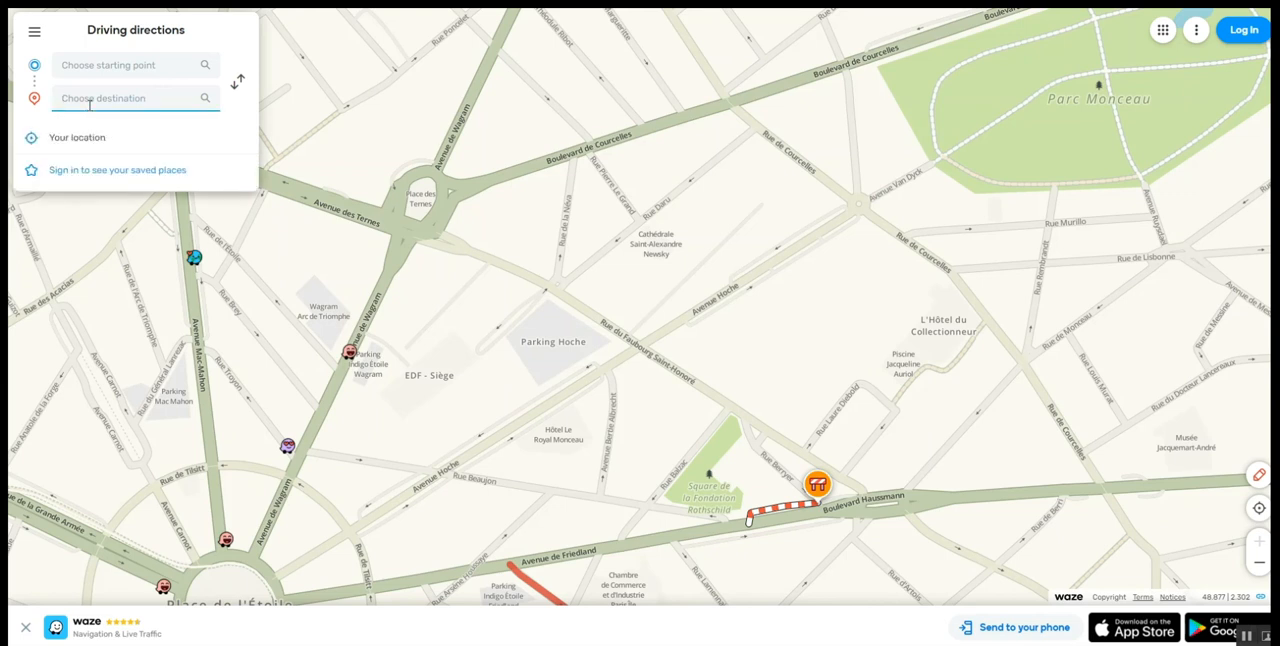
click(82, 144)
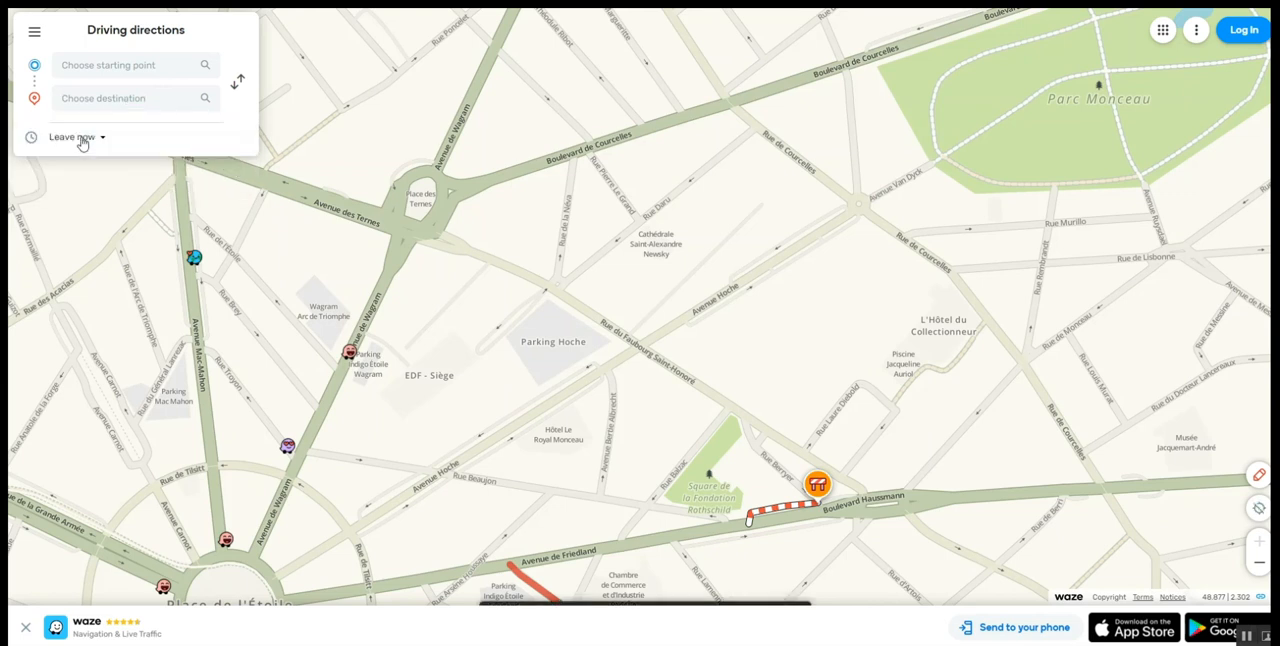
click(115, 99)
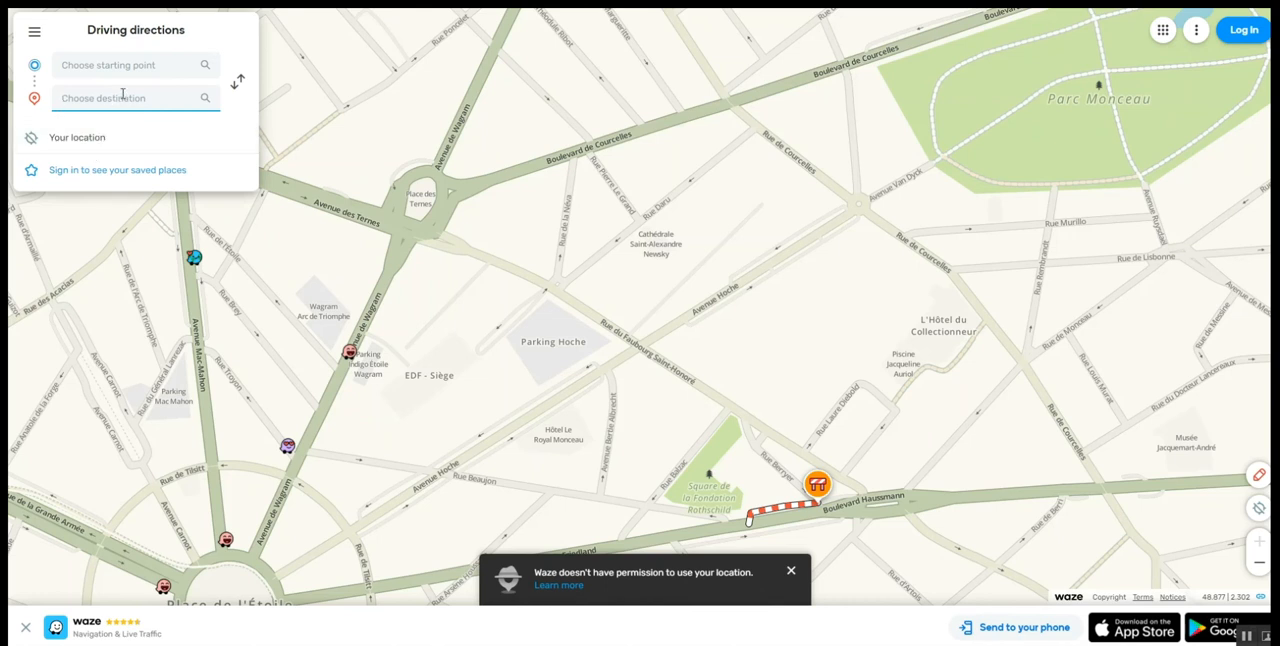
text(salons hoche)
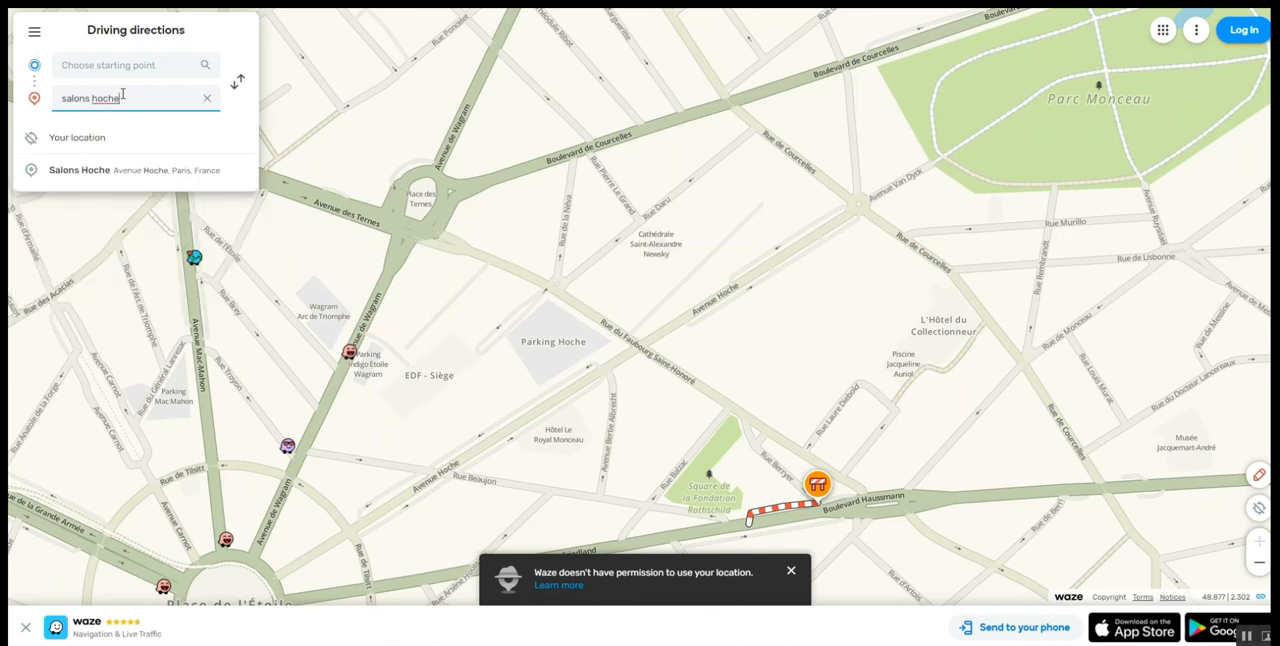
click(119, 169)
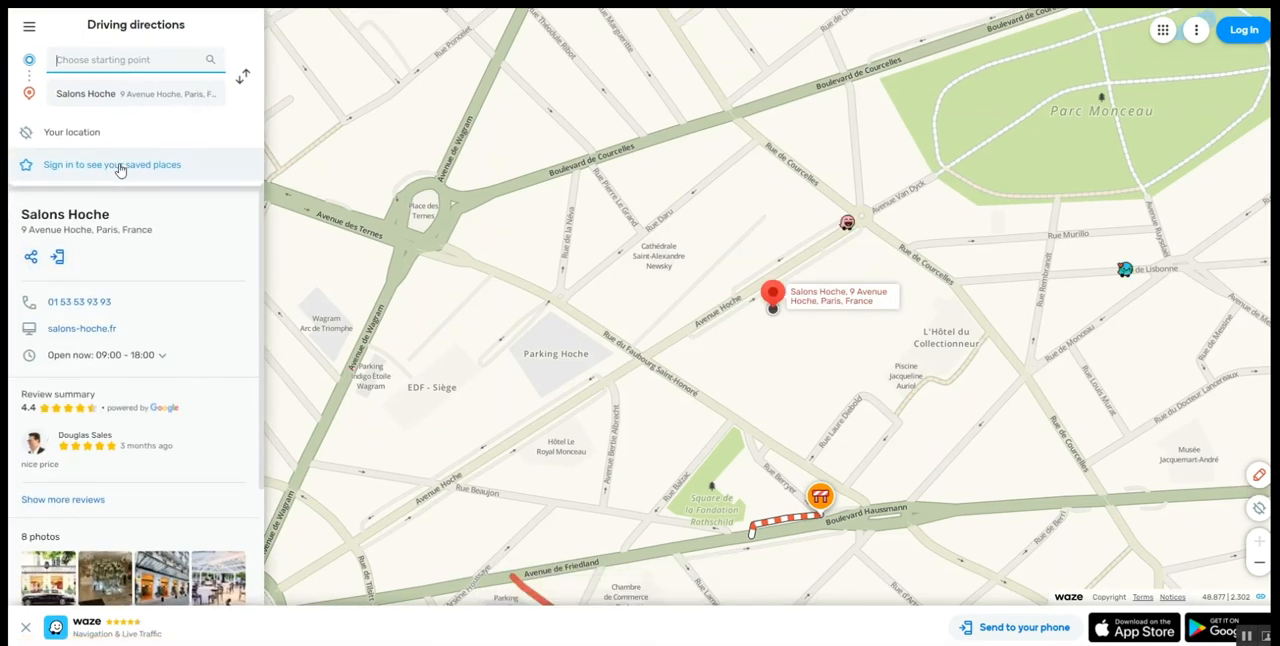
click(32, 259)
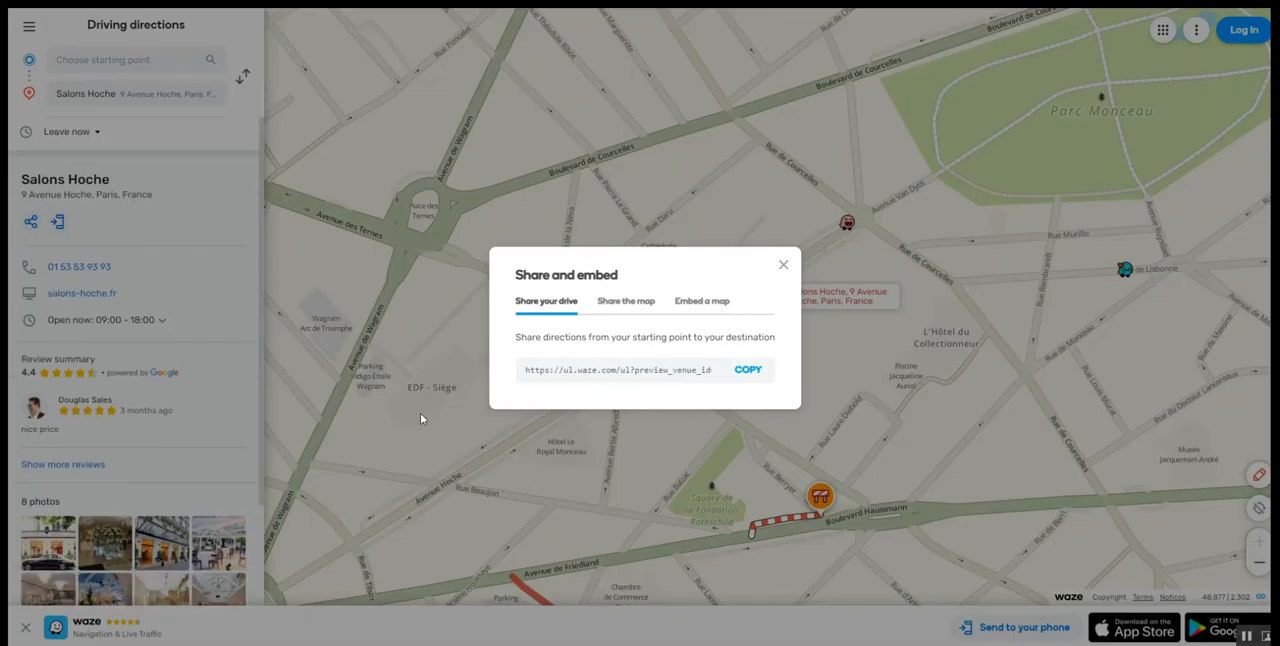
click(748, 371)
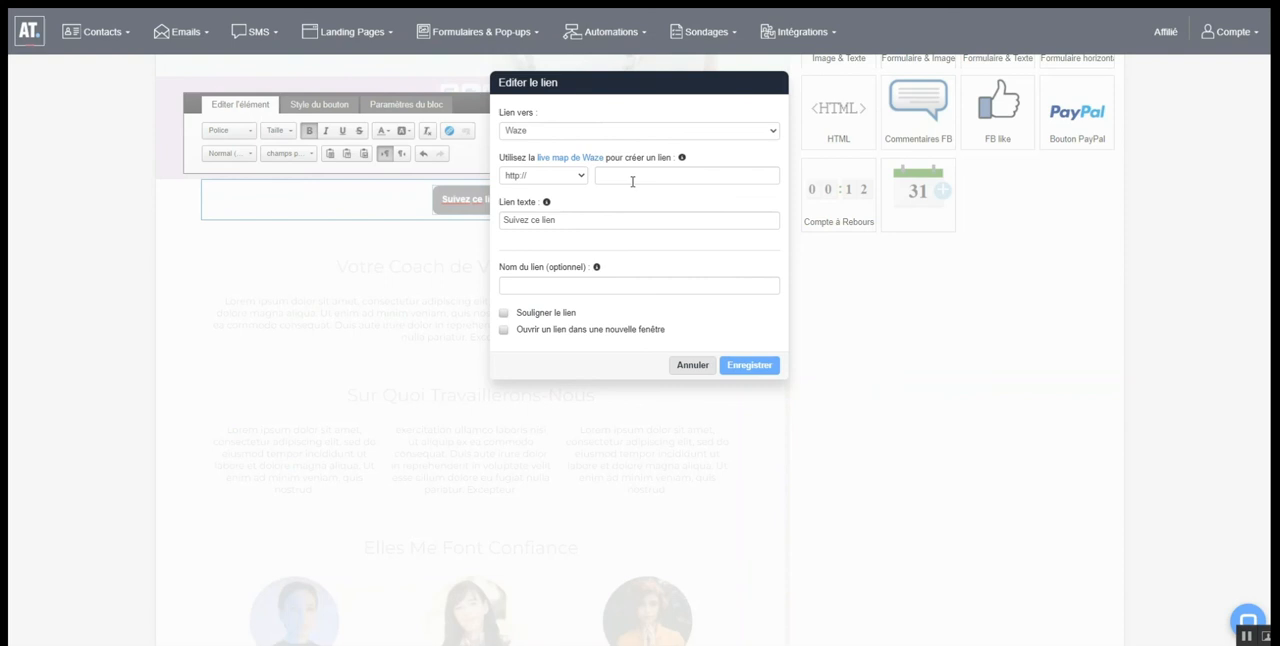
click(632, 178)
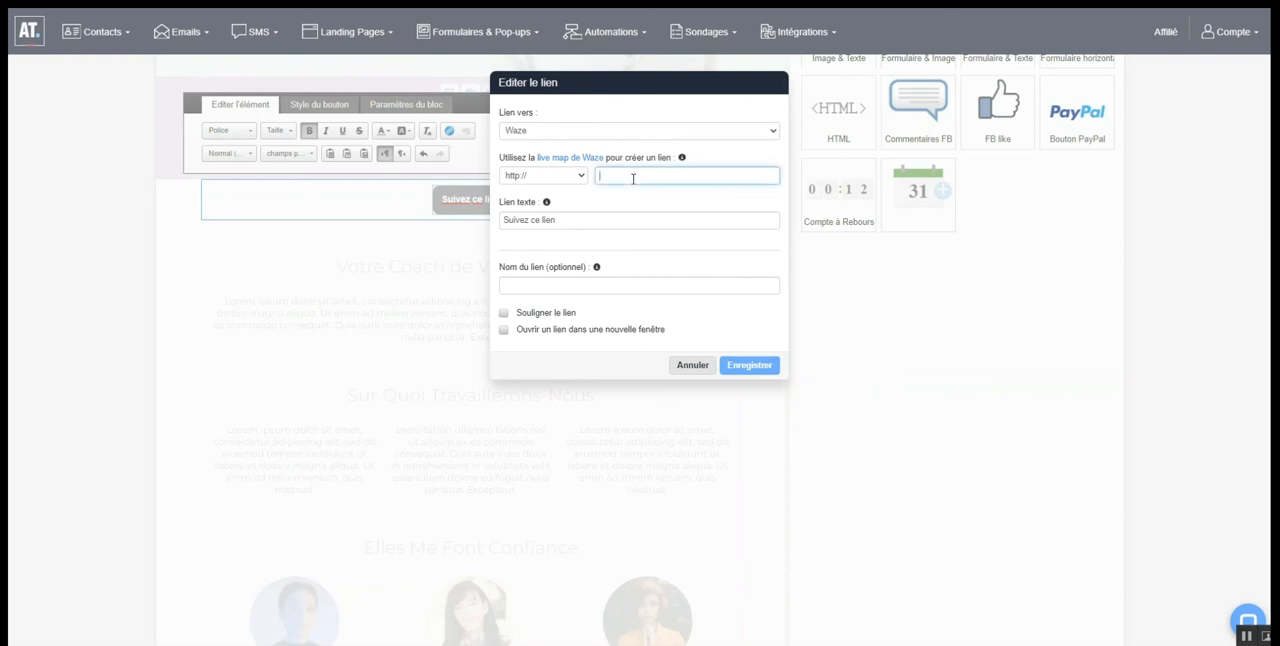
key(ctrl+v)
drag(632, 178, 588, 183)
click(621, 180)
key(BackSpace)
click(583, 176)
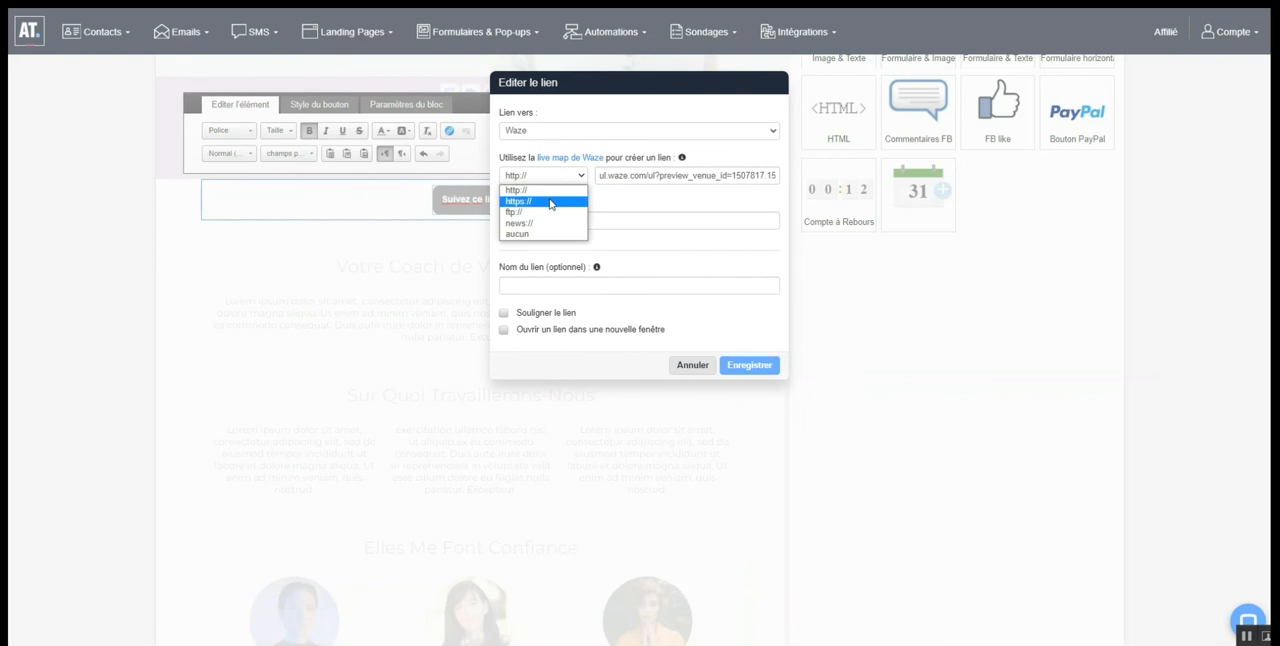
click(549, 203)
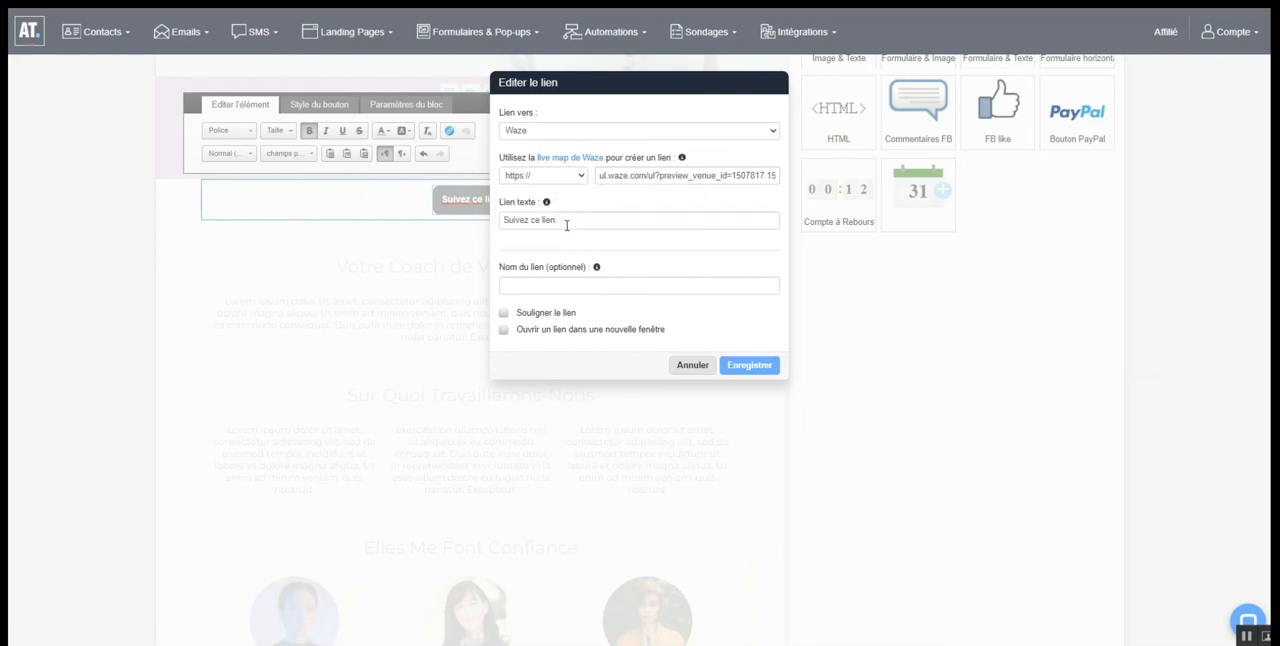
Set the link text to "J'y vais !", make the link open in a new window, and save the button
drag(566, 225, 440, 216)
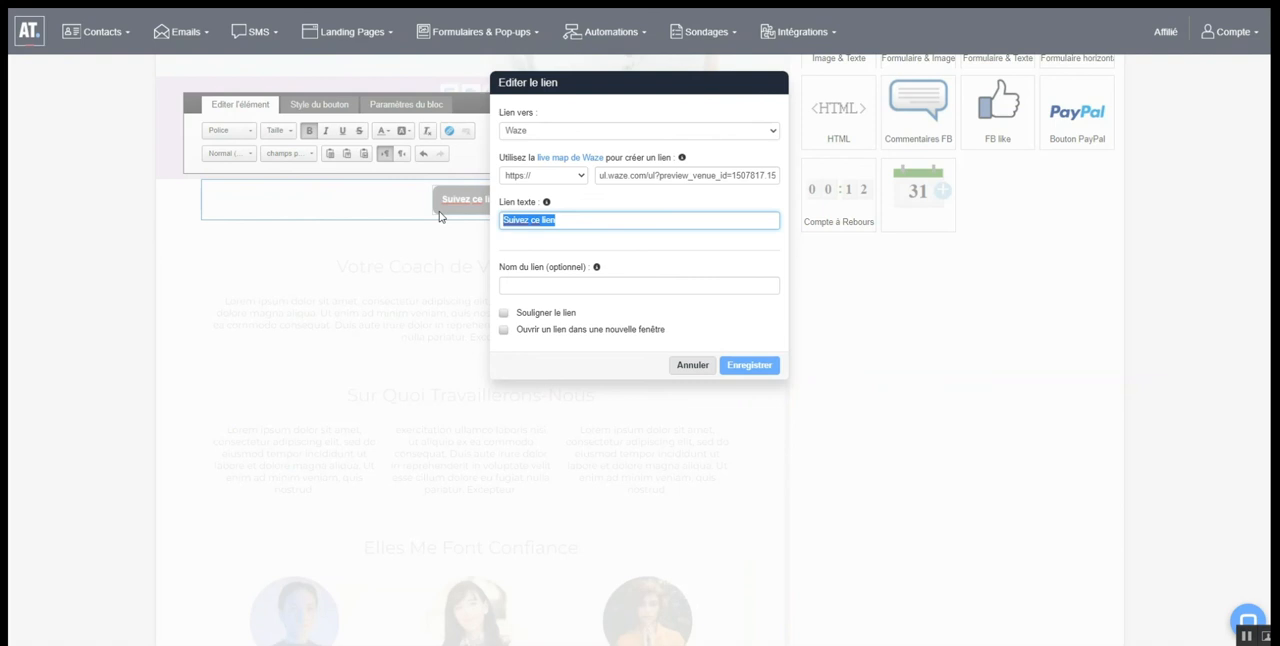
text(-'y vais !)
click(505, 337)
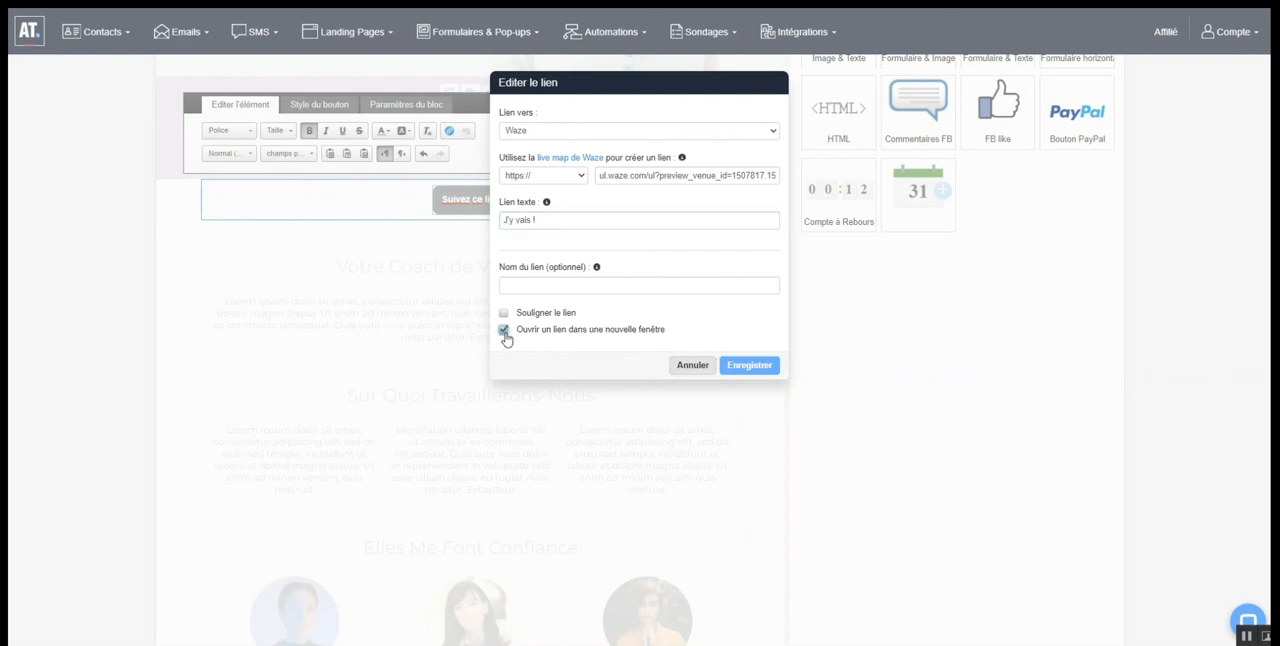
click(747, 366)
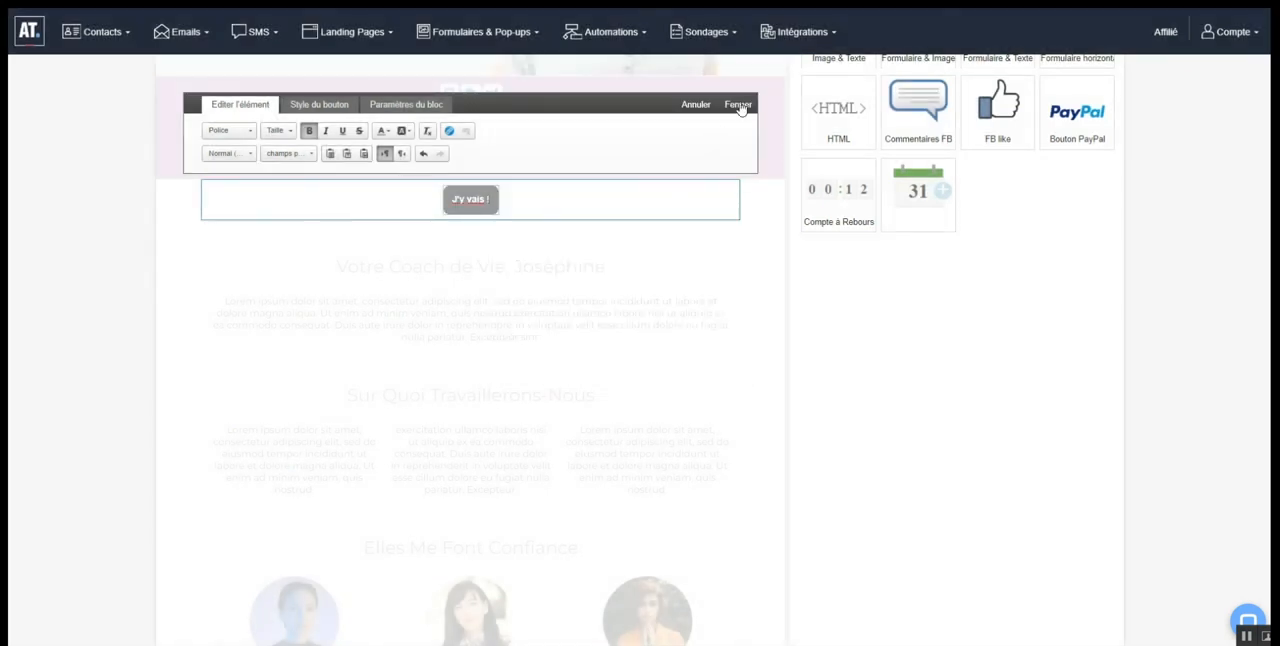
click(738, 105)
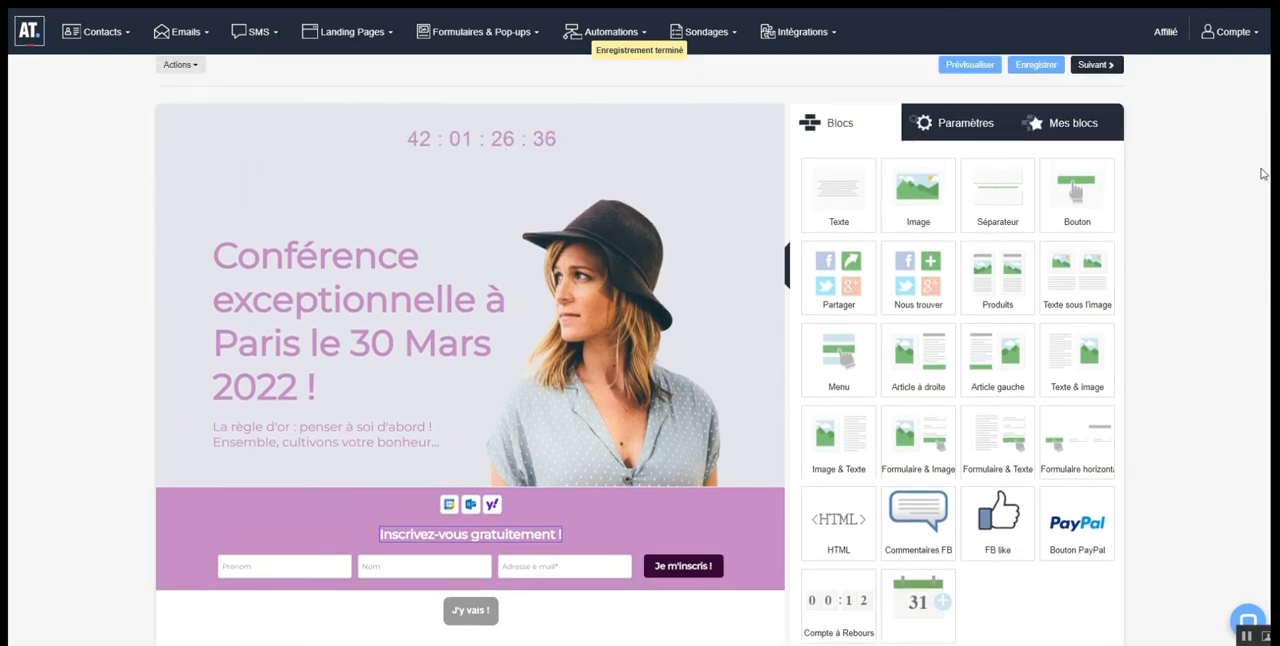
scroll(1266, 194, down, 1)
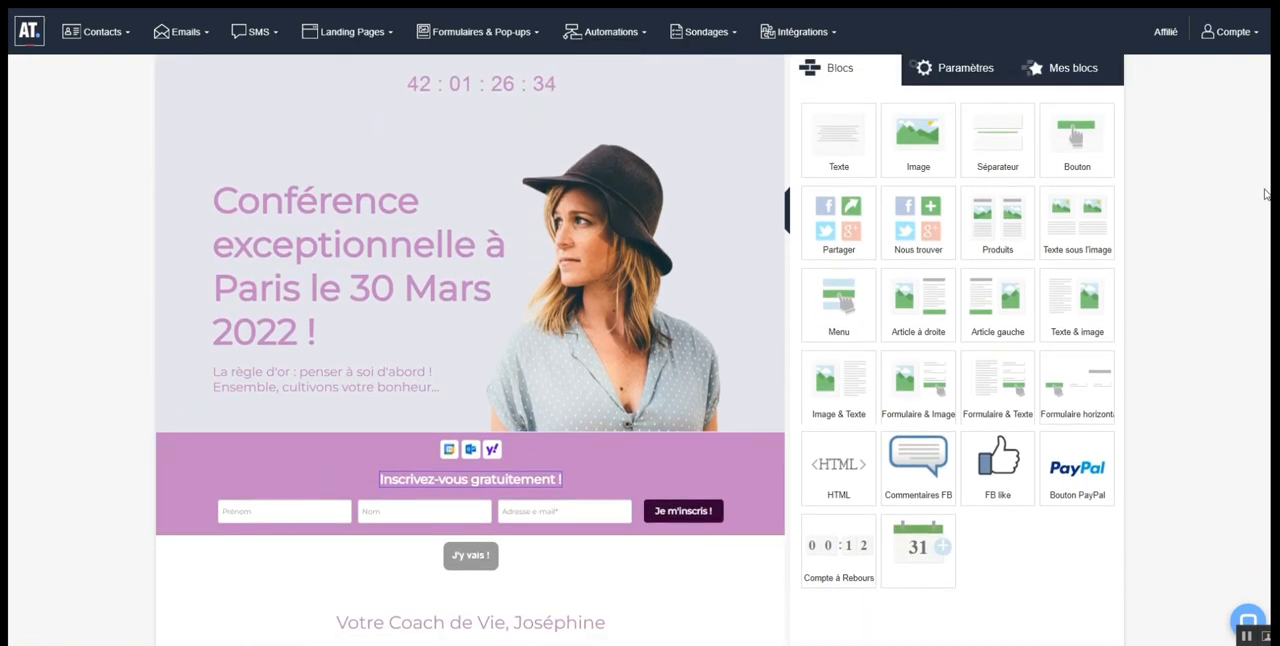